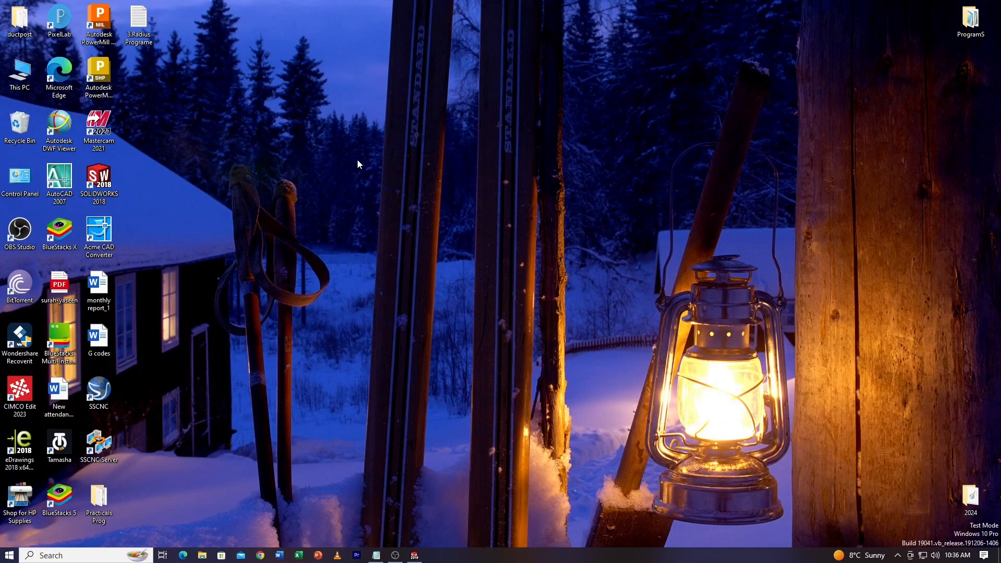
# - Examine the 3.Radius sheet drawing in SOLIDWORKS, covering the diameters, step lengths, R3 and R5 radii and the shaded part view
pyautogui.click(396, 192)
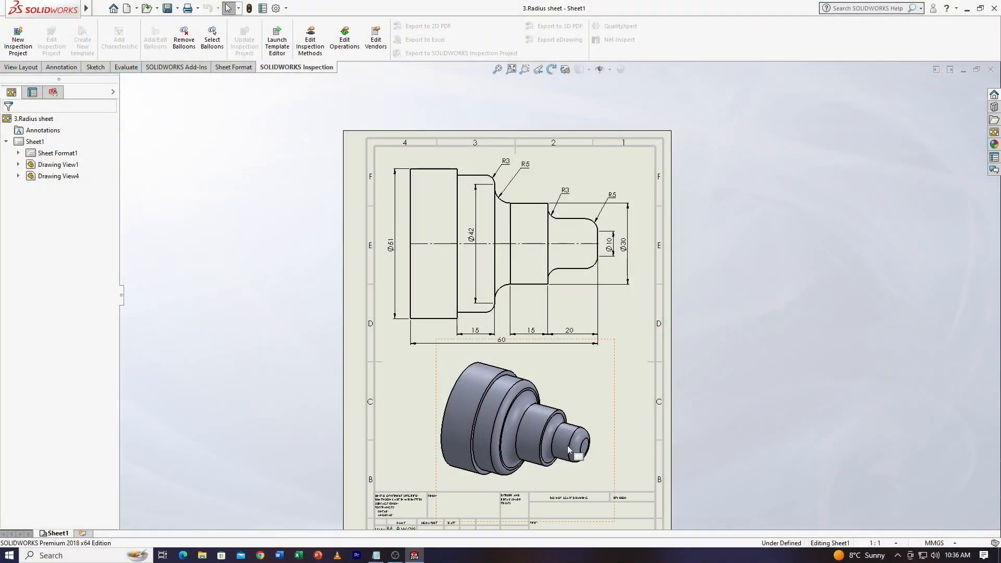
pyautogui.scroll(-3, 552, 334)
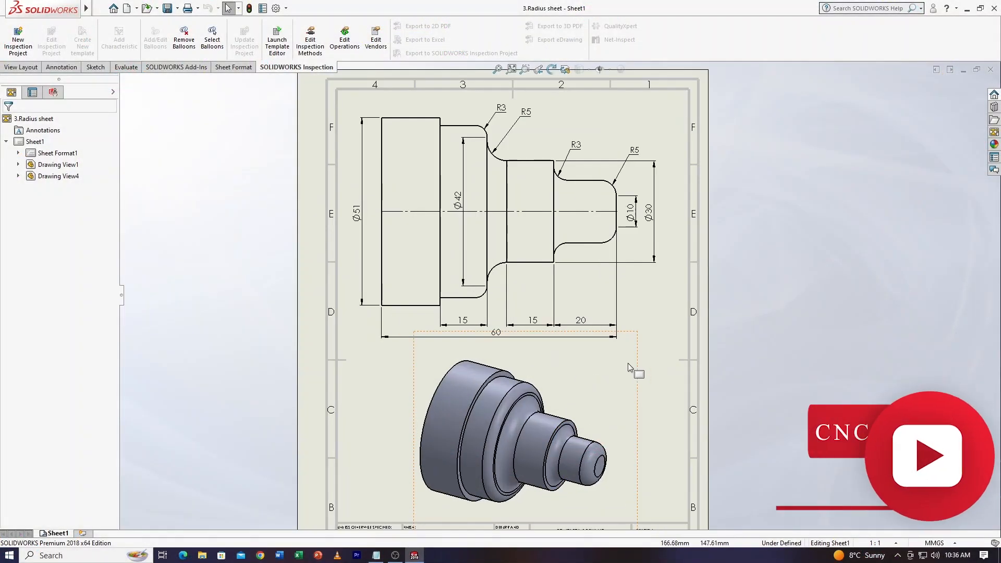
pyautogui.scroll(3, 559, 208)
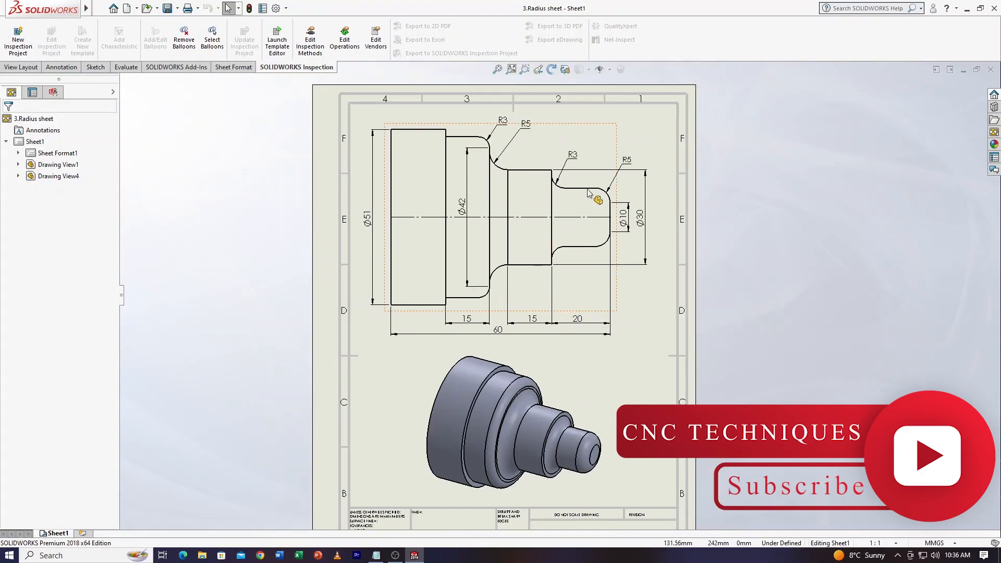
pyautogui.scroll(-2, 542, 449)
pyautogui.scroll(2, 542, 449)
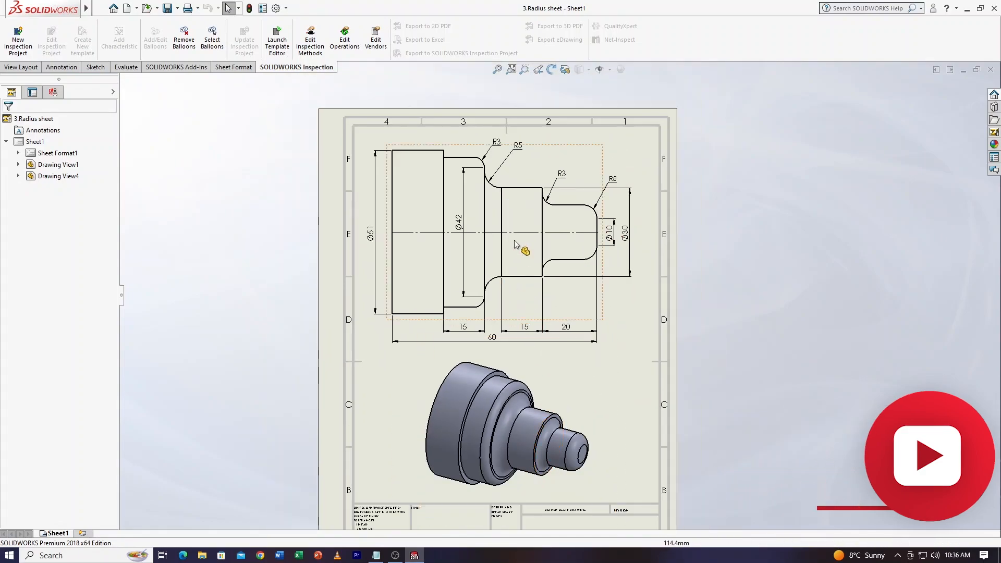
pyautogui.scroll(-3, 526, 435)
pyautogui.scroll(3, 522, 415)
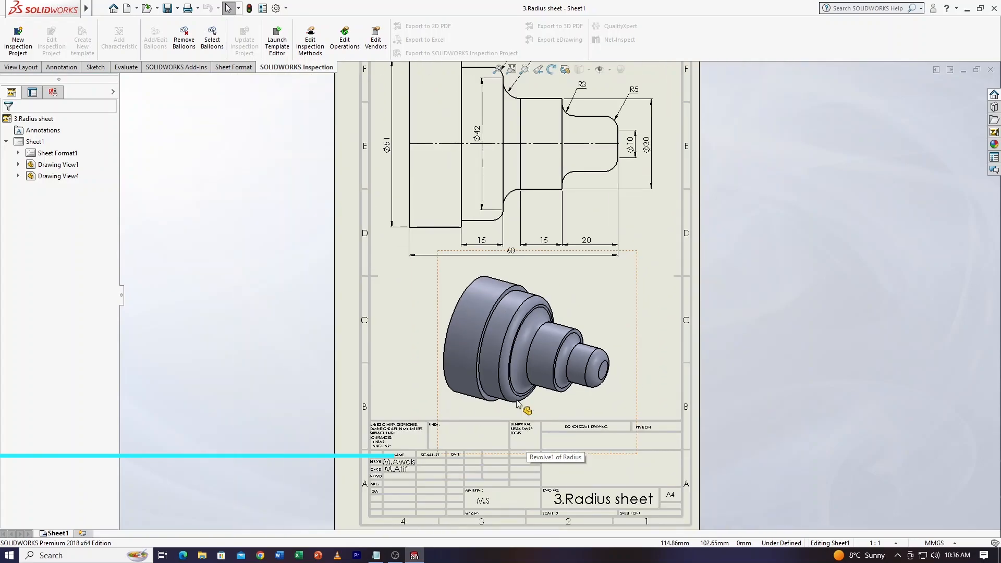
pyautogui.scroll(1, 549, 285)
pyautogui.scroll(-1, 549, 285)
pyautogui.scroll(-3, 549, 286)
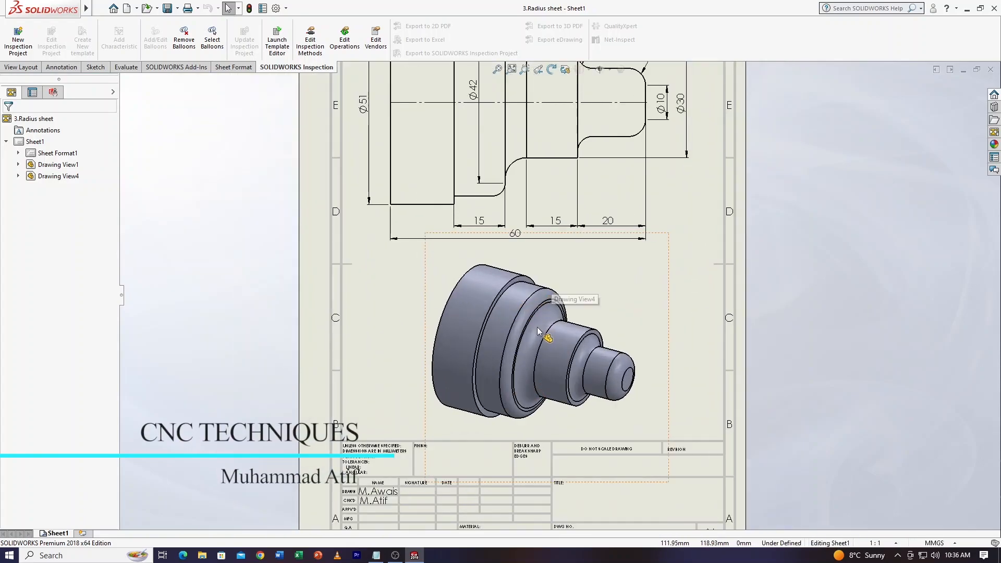
pyautogui.scroll(3, 620, 202)
pyautogui.scroll(-2, 620, 202)
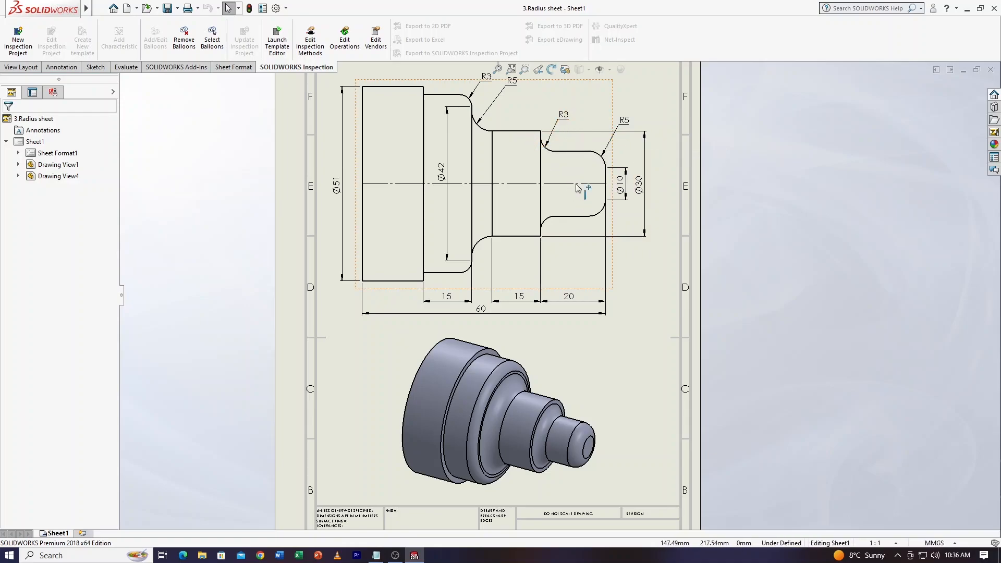
pyautogui.scroll(-1, 522, 137)
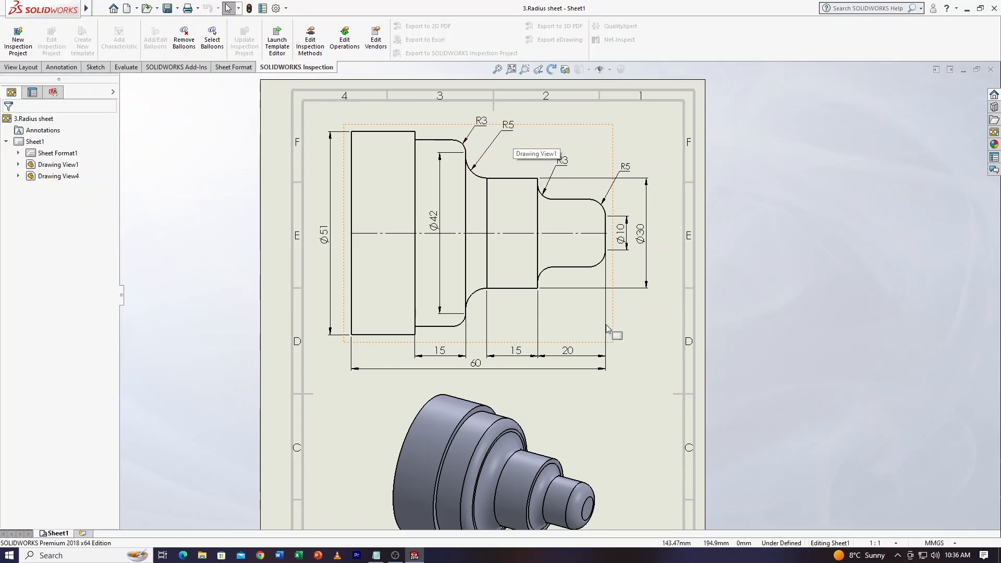
pyautogui.scroll(-1, 449, 360)
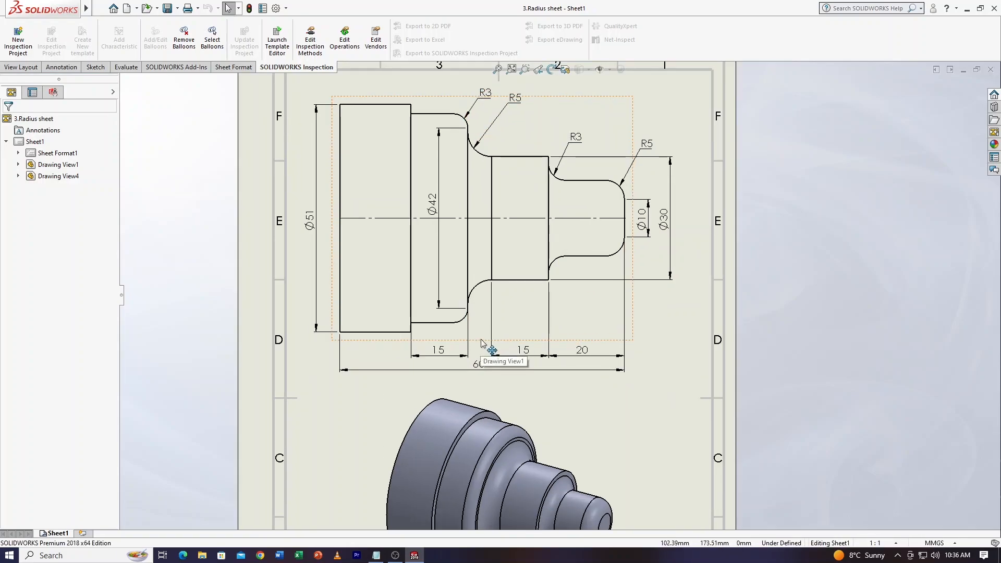
pyautogui.scroll(3, 563, 302)
pyautogui.scroll(-2, 599, 315)
pyautogui.scroll(-1, 513, 300)
pyautogui.scroll(2, 513, 301)
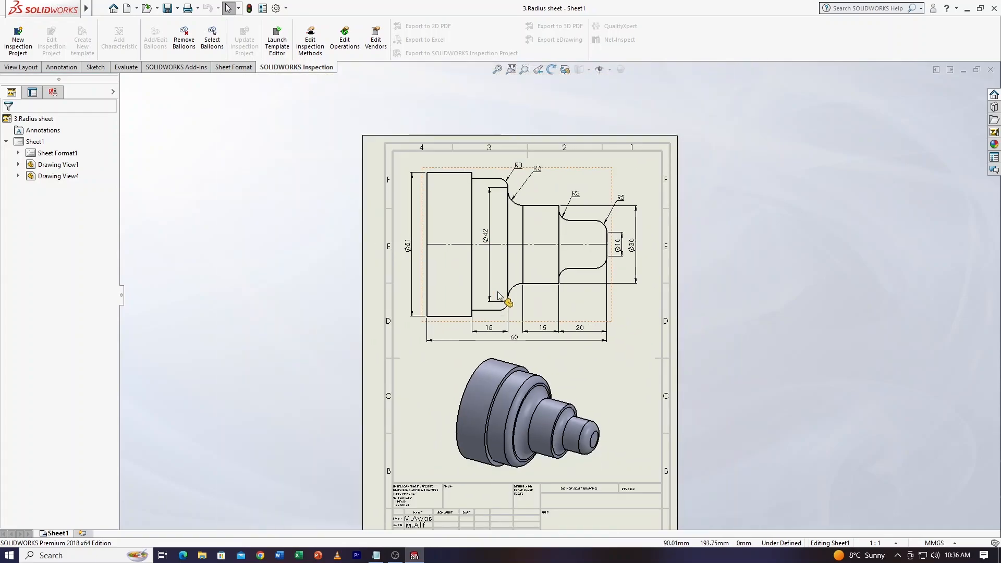
pyautogui.scroll(-1, 563, 365)
pyautogui.scroll(1, 556, 360)
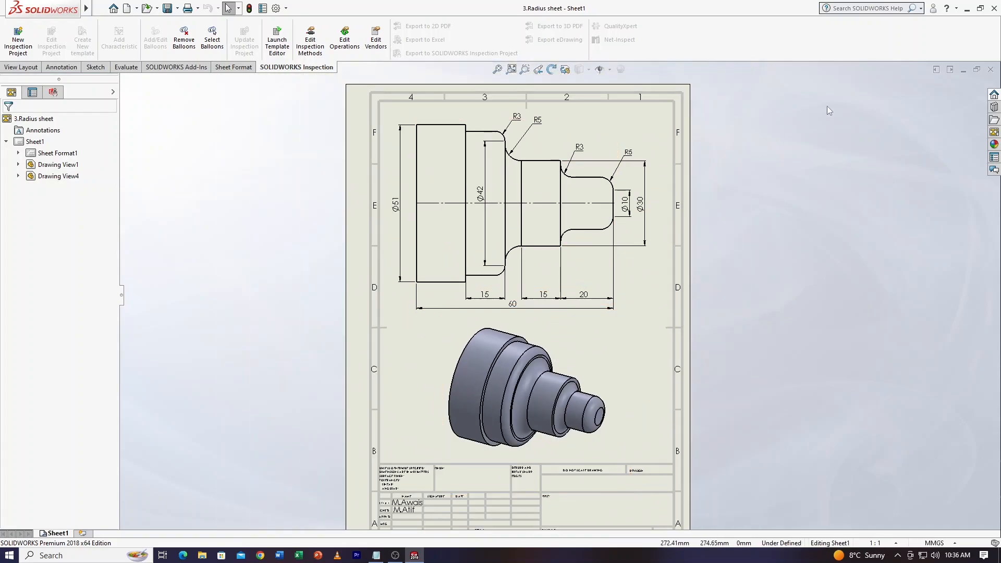
# - Switch to Notepad to review the 3.Radius Programe G-code and compare it with the SOLIDWORKS part drawing
pyautogui.click(966, 8)
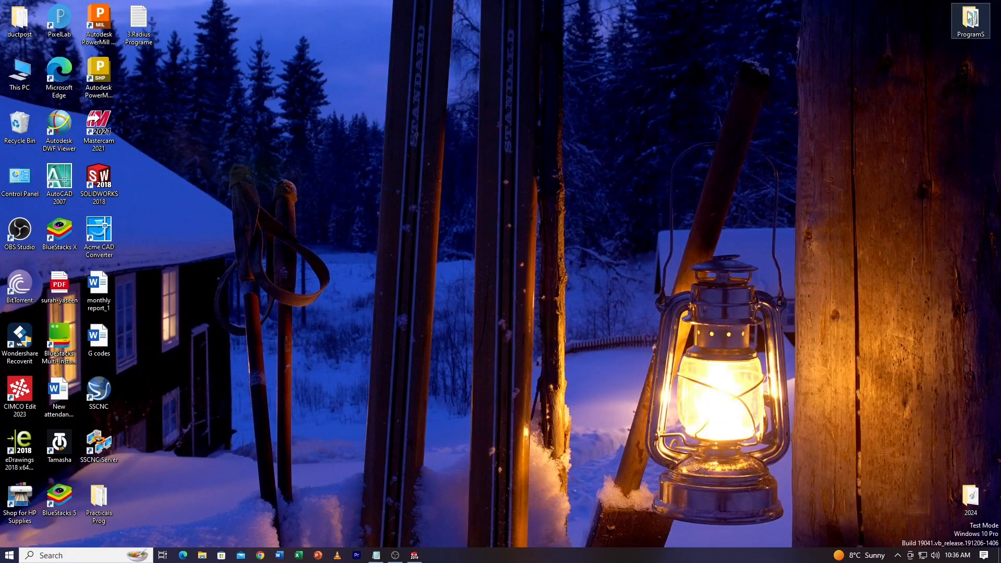
pyautogui.click(377, 556)
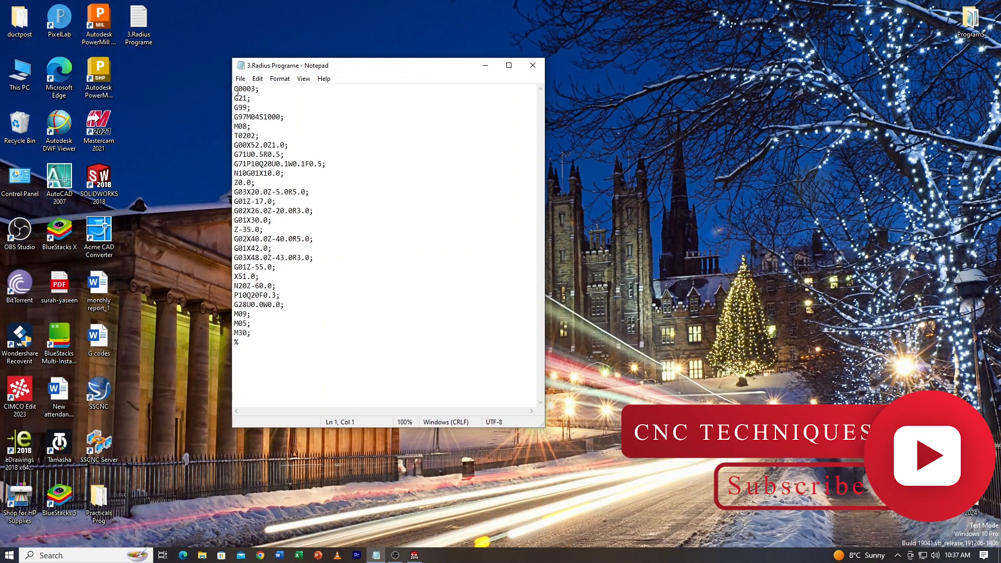
pyautogui.moveTo(235, 90); pyautogui.dragTo(248, 348)
pyautogui.click(259, 333)
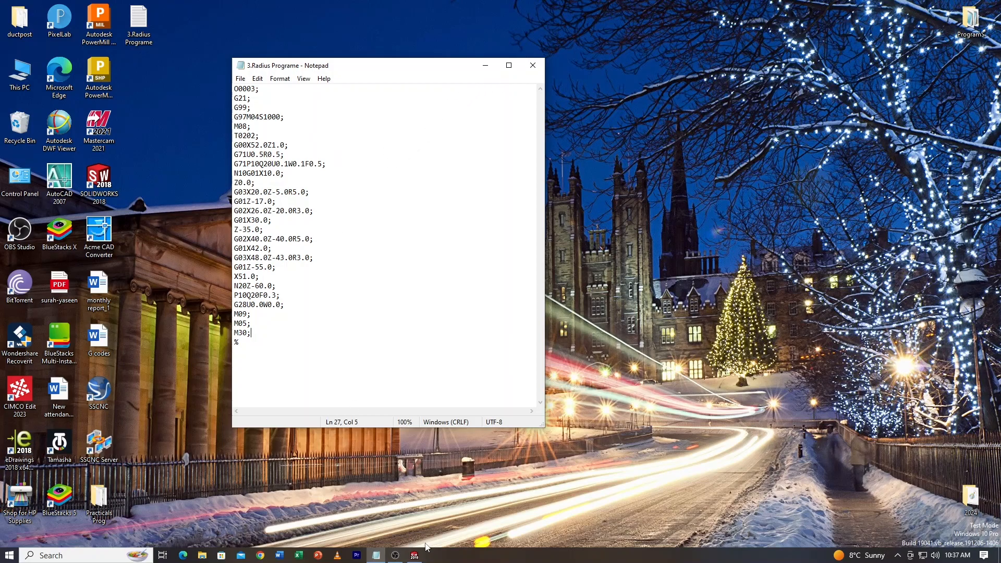
pyautogui.click(413, 555)
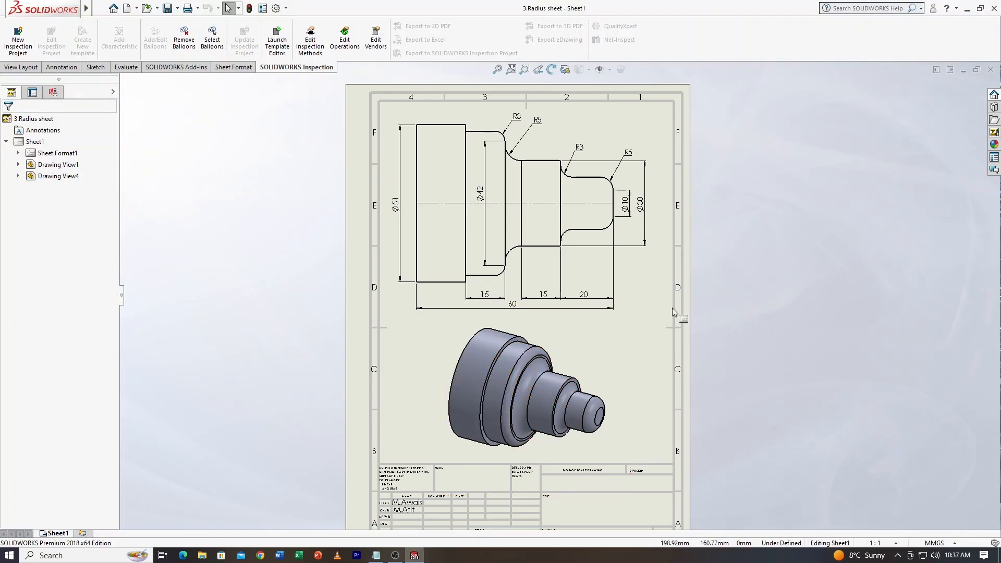
pyautogui.click(967, 9)
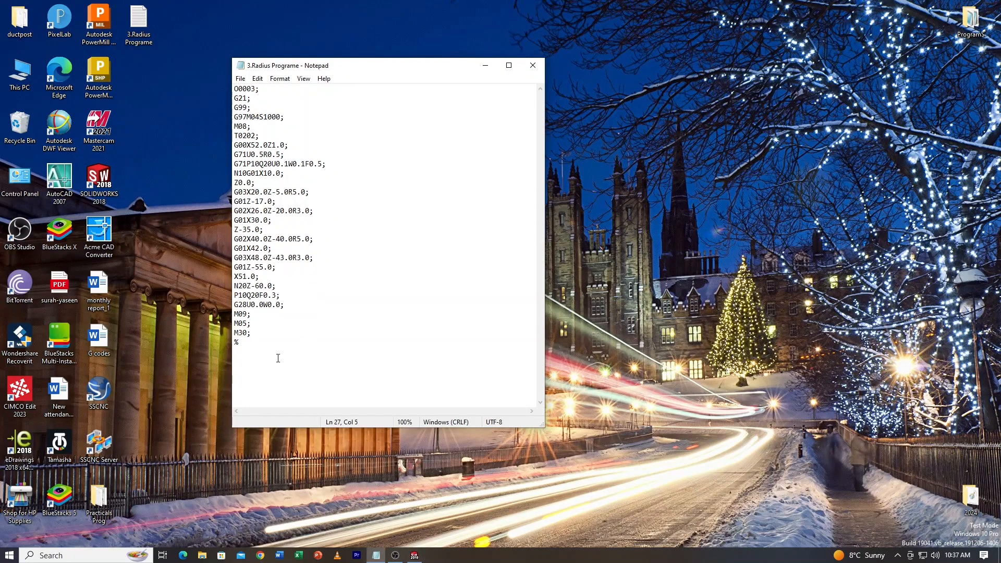
# - Launch SwanSoft CNC Simulation with the GSK980TD system and bring the whole lathe into view
pyautogui.doubleClick(106, 397)
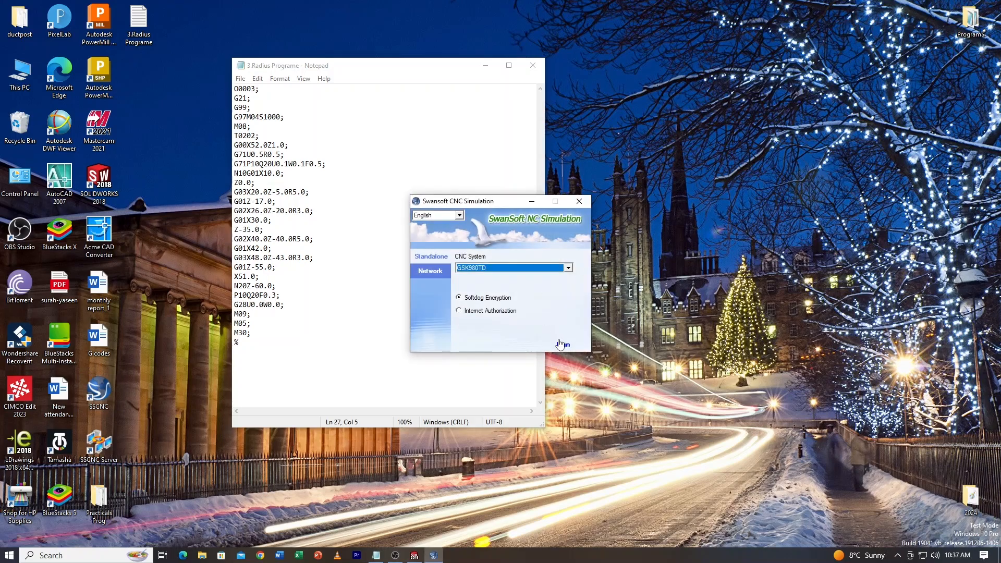
pyautogui.click(561, 345)
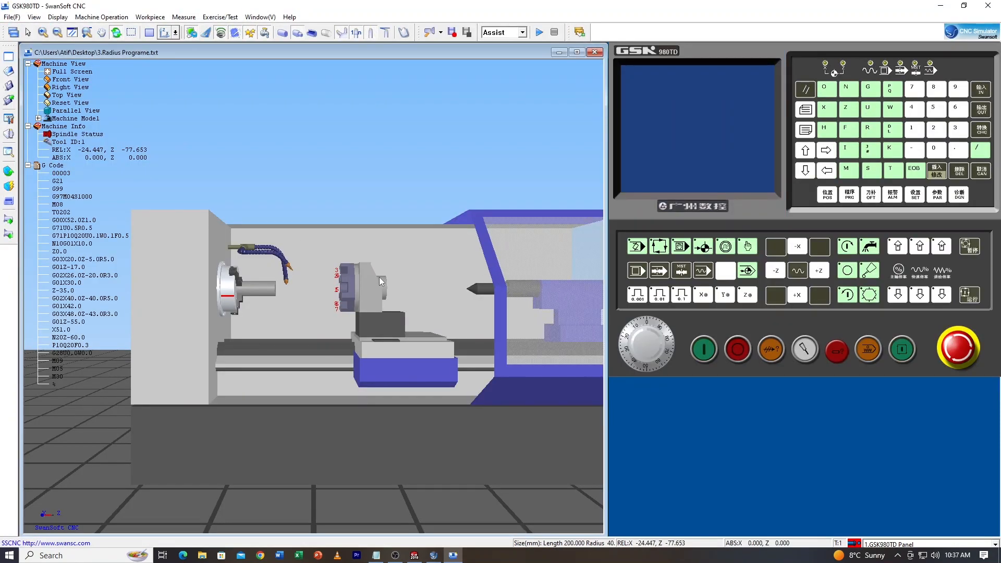
pyautogui.scroll(-3, 380, 276)
pyautogui.scroll(2, 369, 274)
pyautogui.scroll(-6, 348, 257)
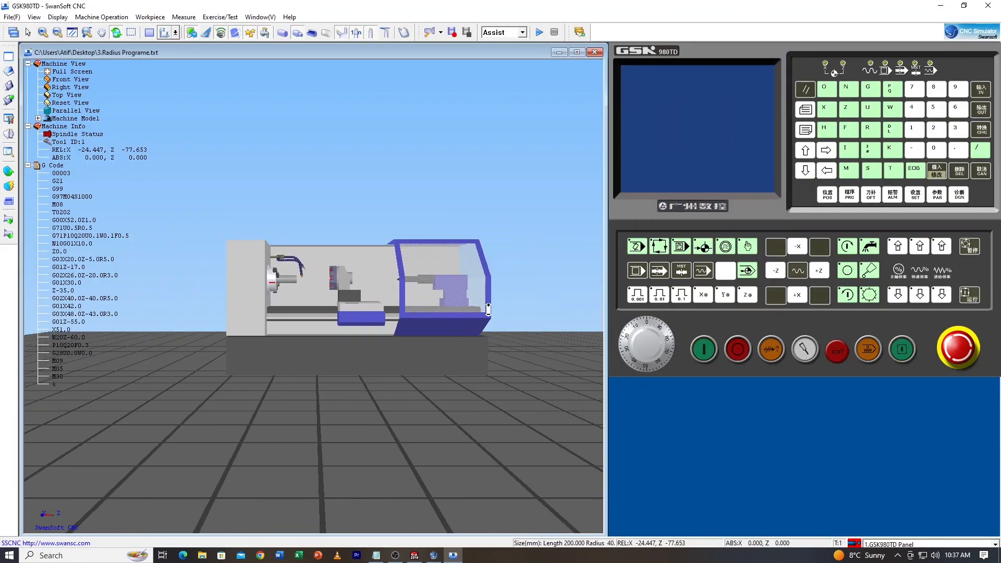
pyautogui.scroll(2, 484, 307)
# - Collapse the Machine Info, Machine View and G Code trees in the simulation view
pyautogui.click(28, 126)
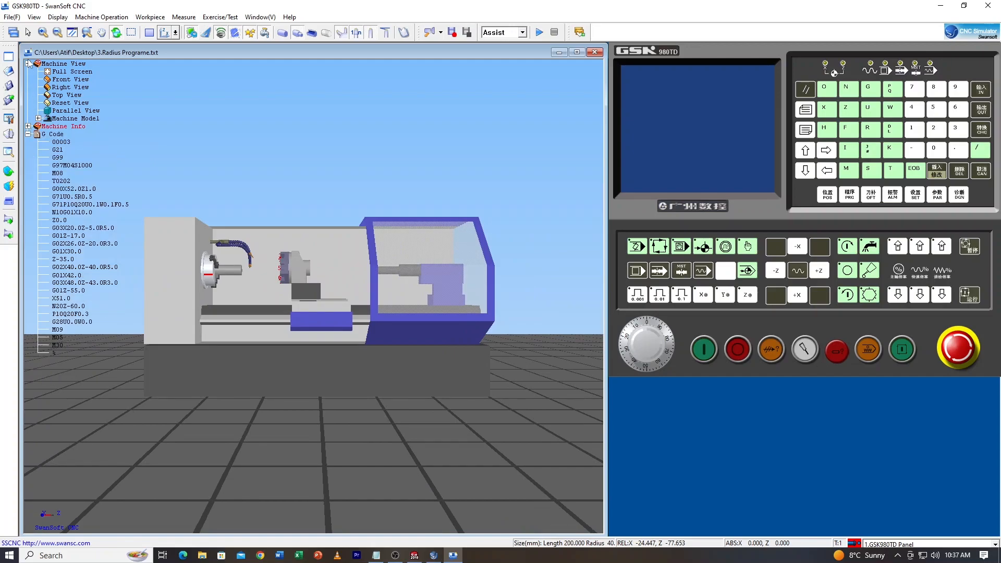
pyautogui.click(28, 64)
pyautogui.click(28, 79)
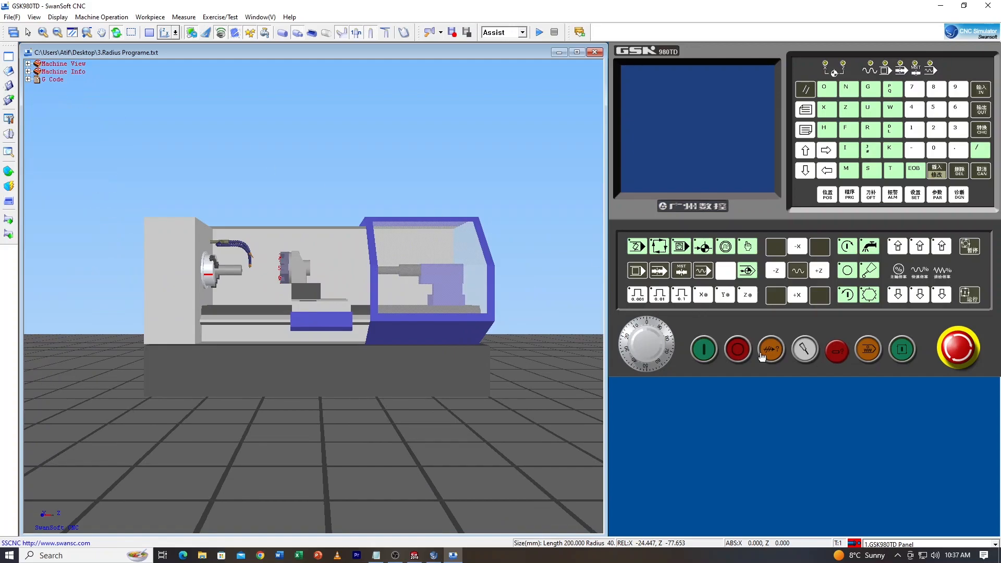
# - Power on the GSK980TD control and return the X and Z axes to machine zero
pyautogui.click(712, 355)
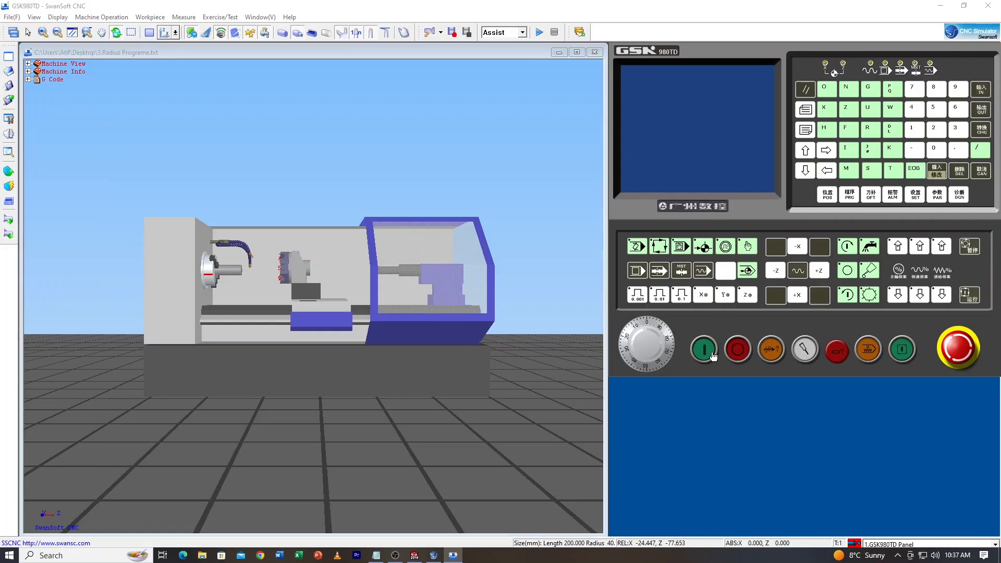
pyautogui.scroll(-2, 351, 282)
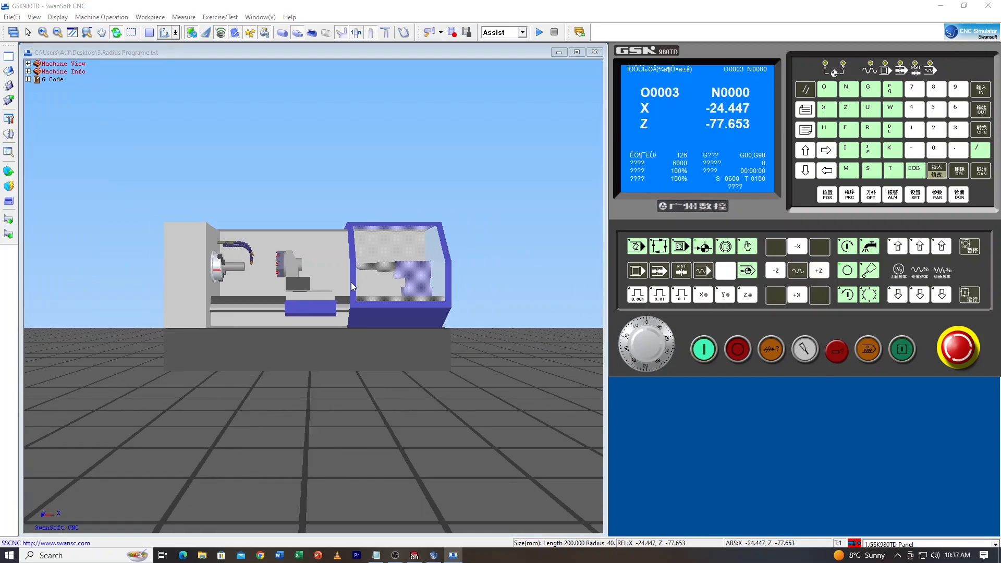
pyautogui.scroll(3, 274, 257)
pyautogui.moveTo(334, 304); pyautogui.dragTo(375, 320)
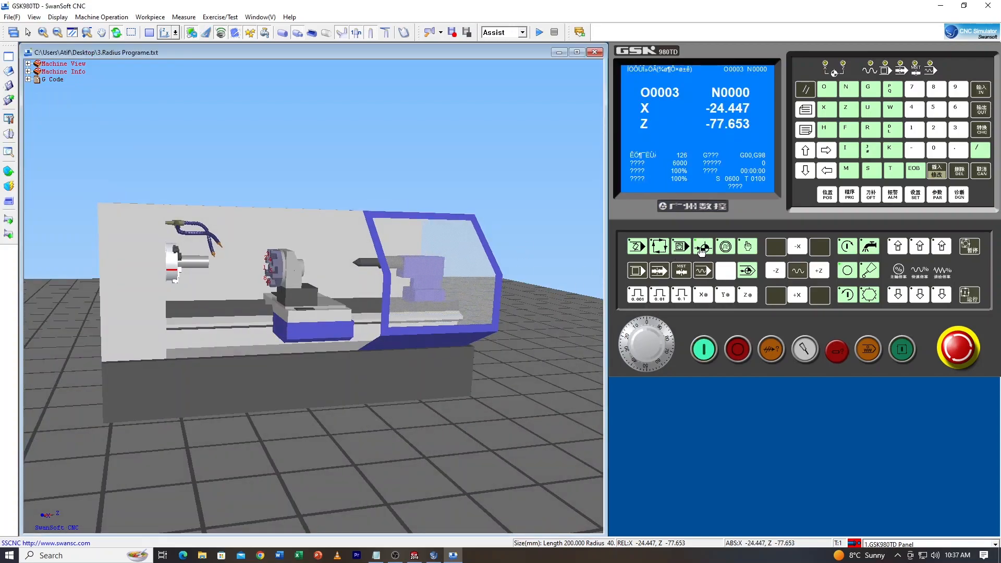
pyautogui.click(797, 295)
pyautogui.click(818, 271)
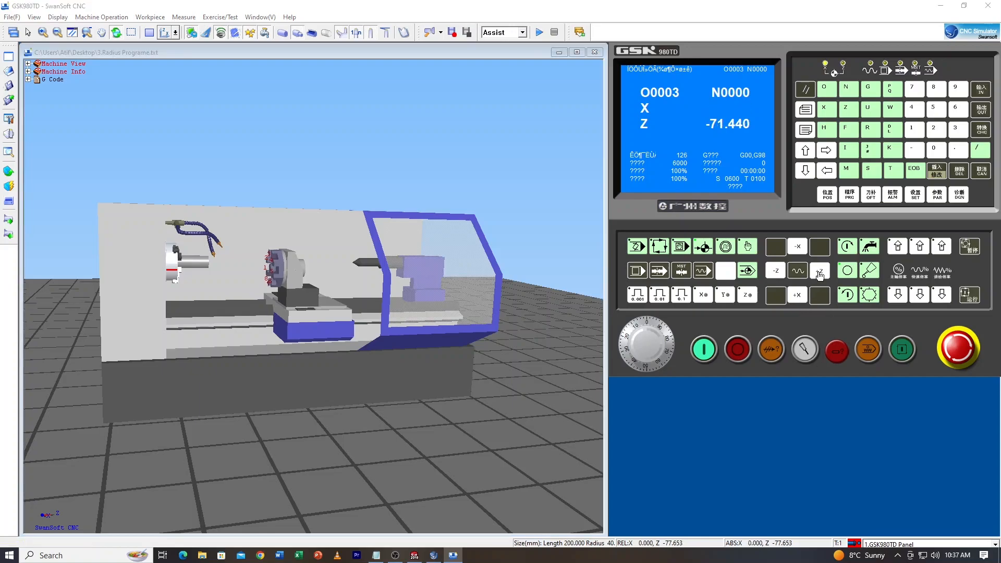
pyautogui.scroll(4, 229, 260)
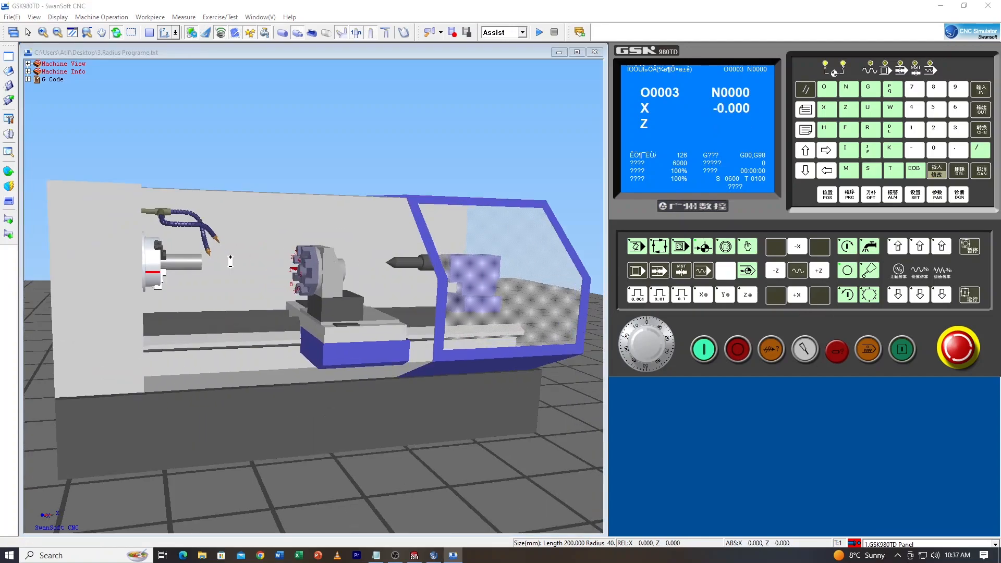
pyautogui.scroll(-1, 230, 260)
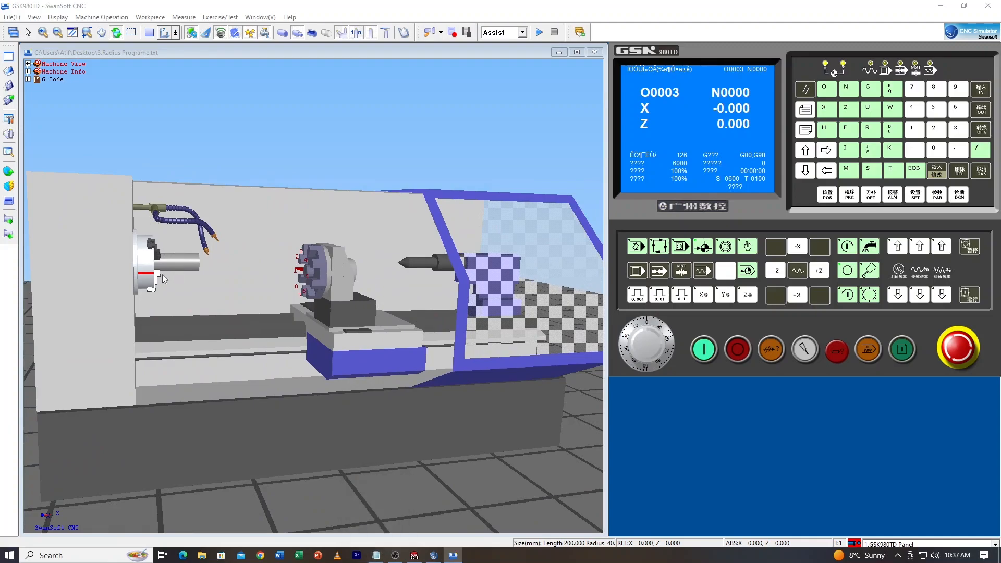
# - Compare the X value of the program's G00 line with the largest diameter in the SOLIDWORKS drawing
pyautogui.click(376, 556)
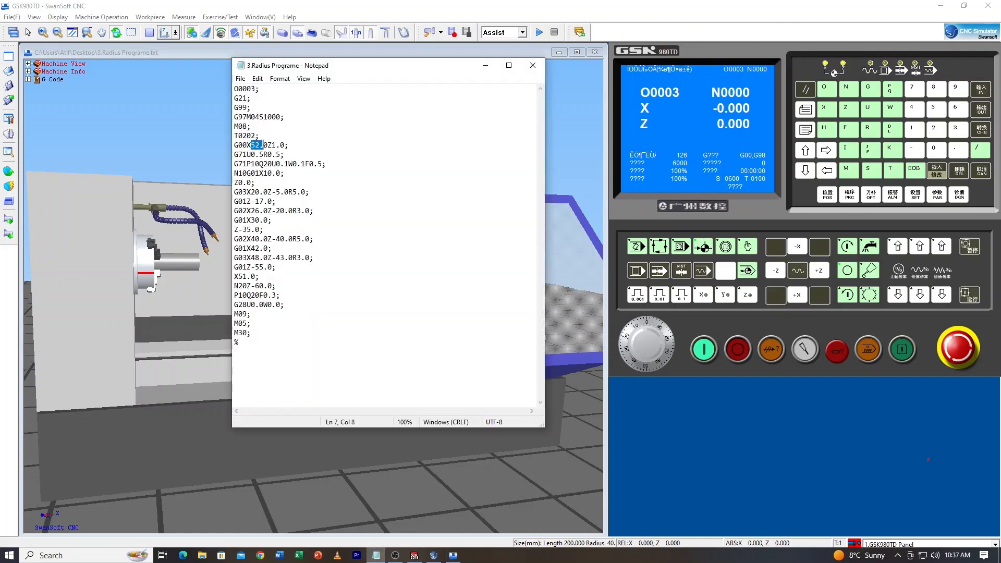
pyautogui.click(453, 555)
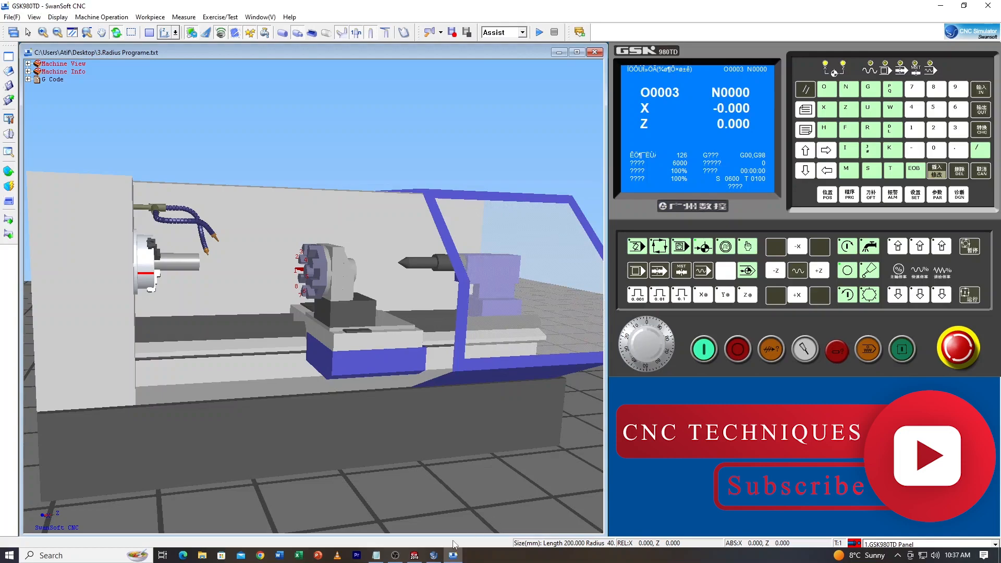
pyautogui.click(434, 555)
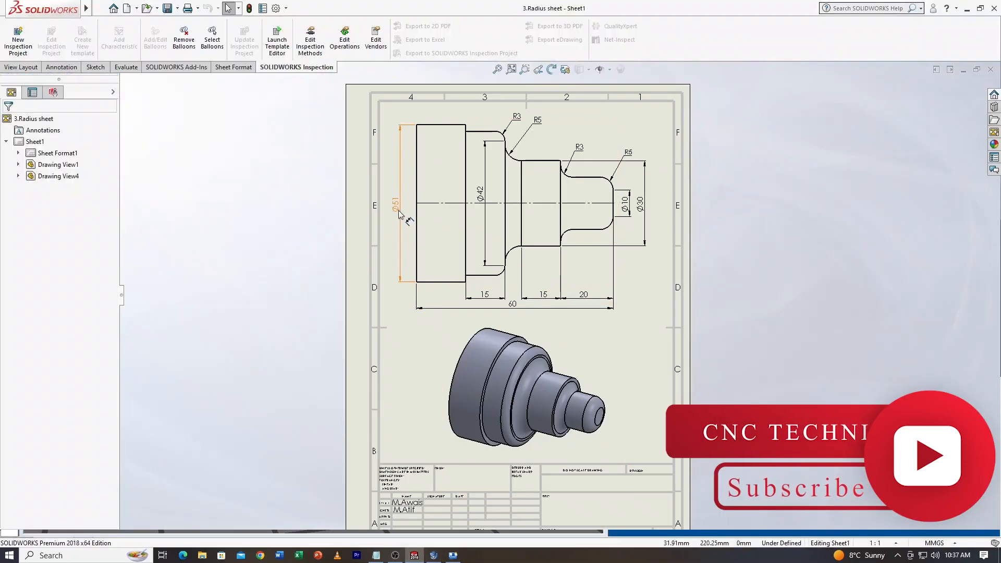
# - Change the G00 line's X value to 51.0 in the Notepad program and save the file
pyautogui.click(379, 556)
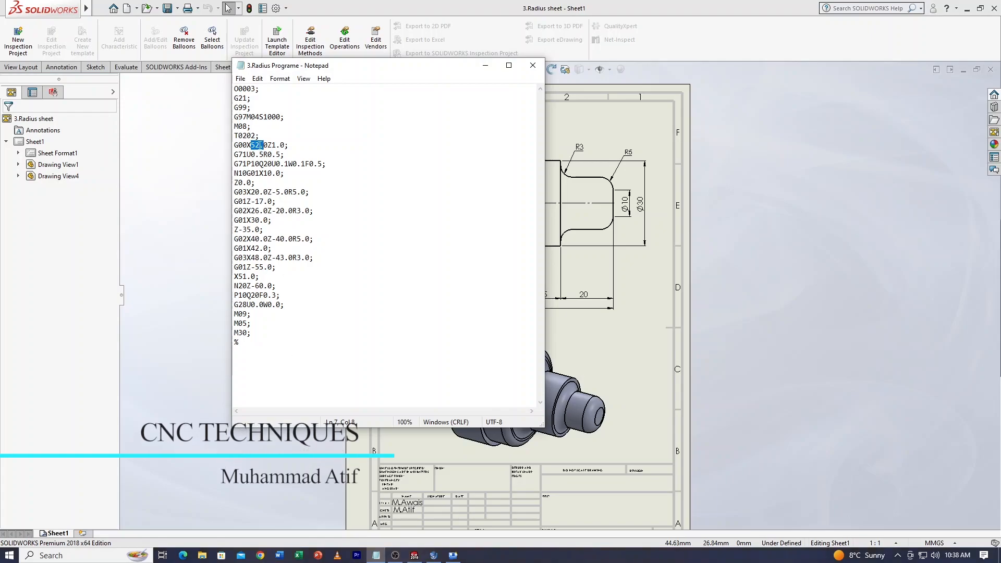
pyautogui.press('BackSpace')
pyautogui.write('1')
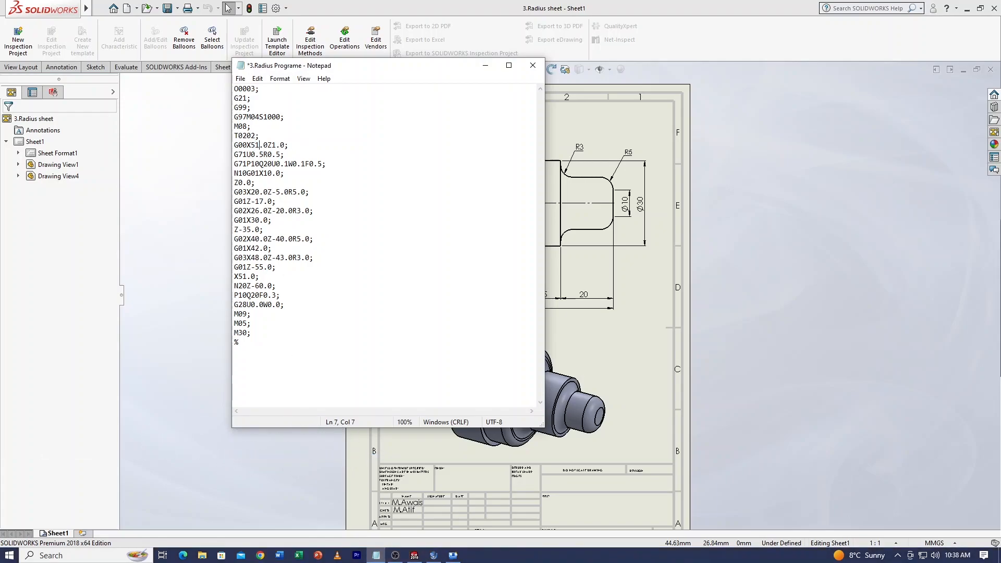
pyautogui.click(240, 79)
pyautogui.click(256, 125)
# - Return to the SOLIDWORKS drawing and reduce its maximized window to a smaller one over the simulator
pyautogui.click(625, 343)
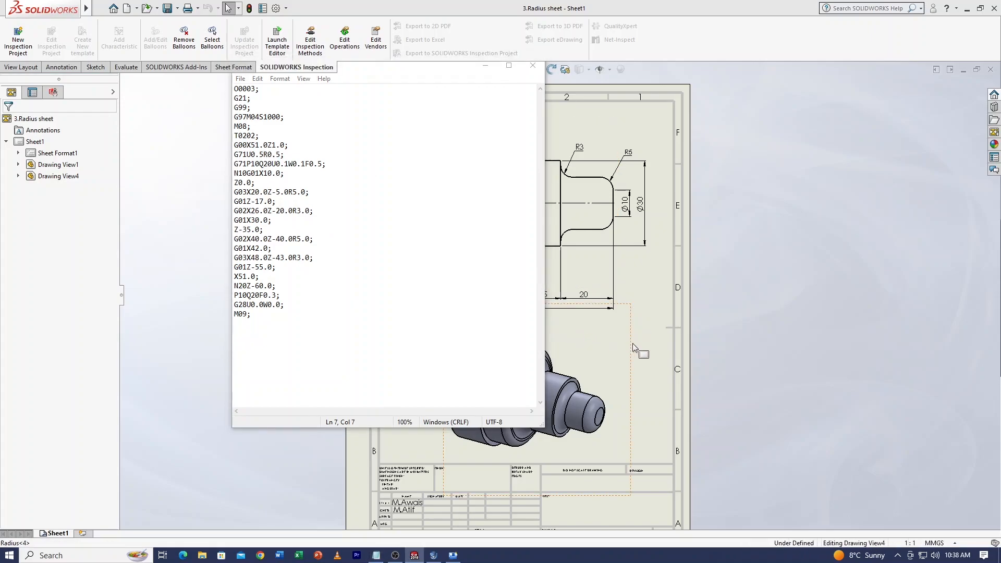
pyautogui.click(485, 66)
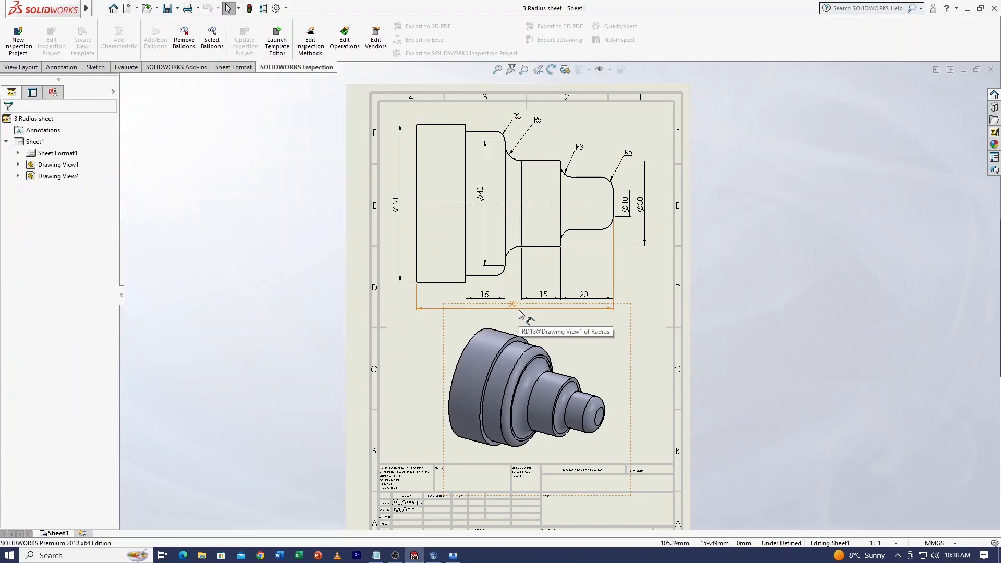
pyautogui.click(979, 9)
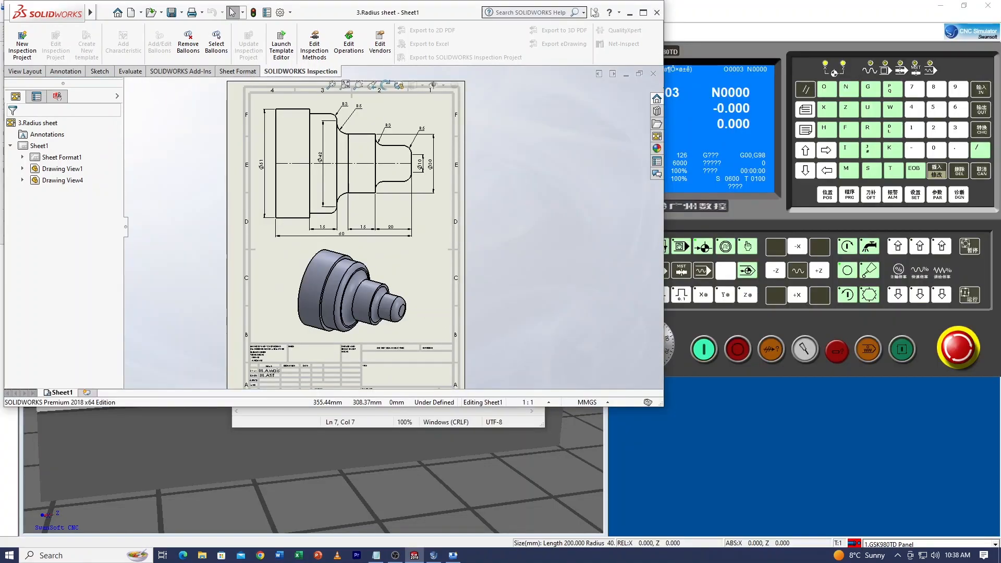
# - Shrink the SOLIDWORKS window and review the part drawing beside the program, and minimize both SOLIDWORKS and Notepad
pyautogui.moveTo(425, 14); pyautogui.dragTo(684, 22)
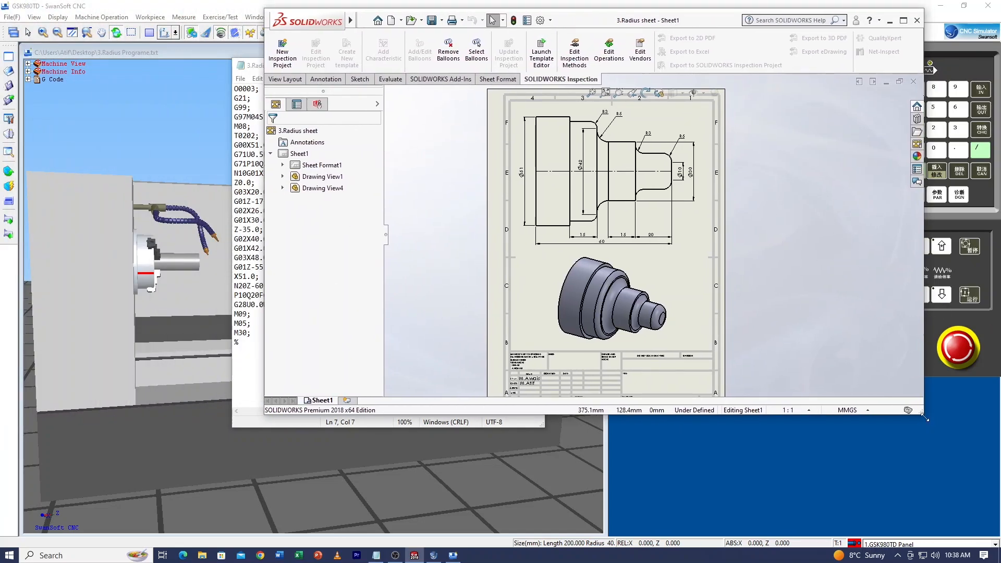
pyautogui.moveTo(924, 414); pyautogui.dragTo(633, 428)
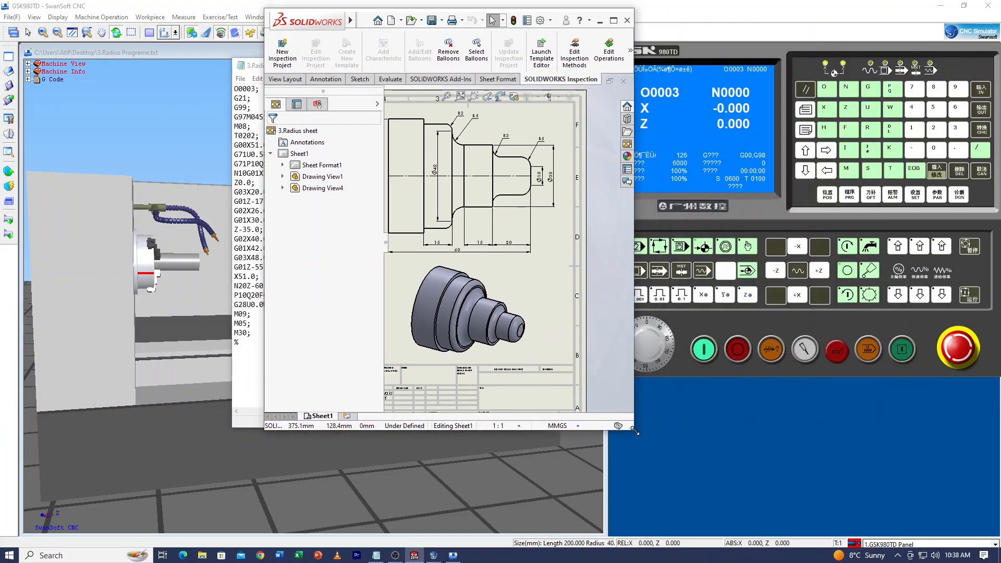
pyautogui.scroll(1, 525, 225)
pyautogui.scroll(-1, 518, 224)
pyautogui.scroll(1, 498, 224)
pyautogui.scroll(-2, 405, 230)
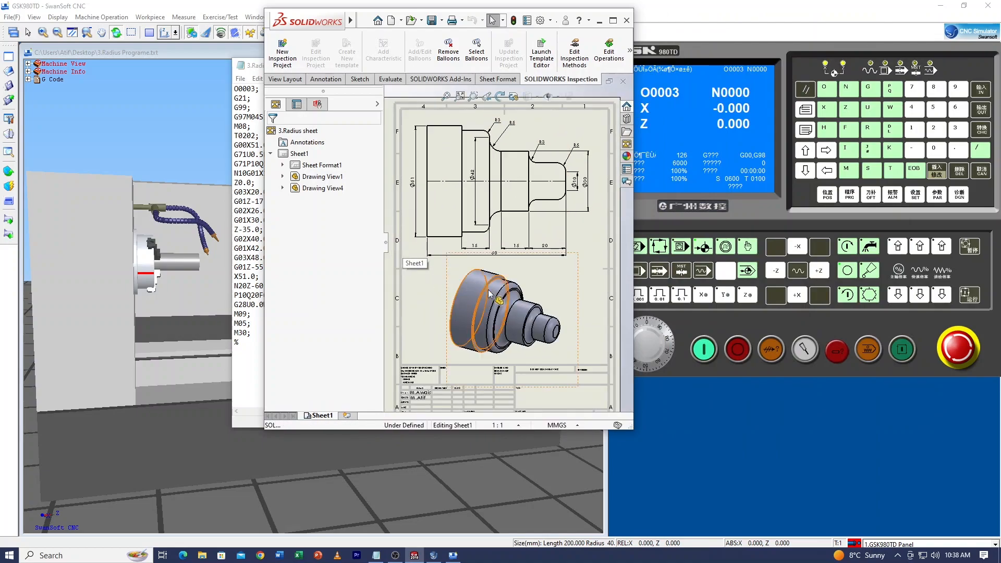
pyautogui.click(599, 21)
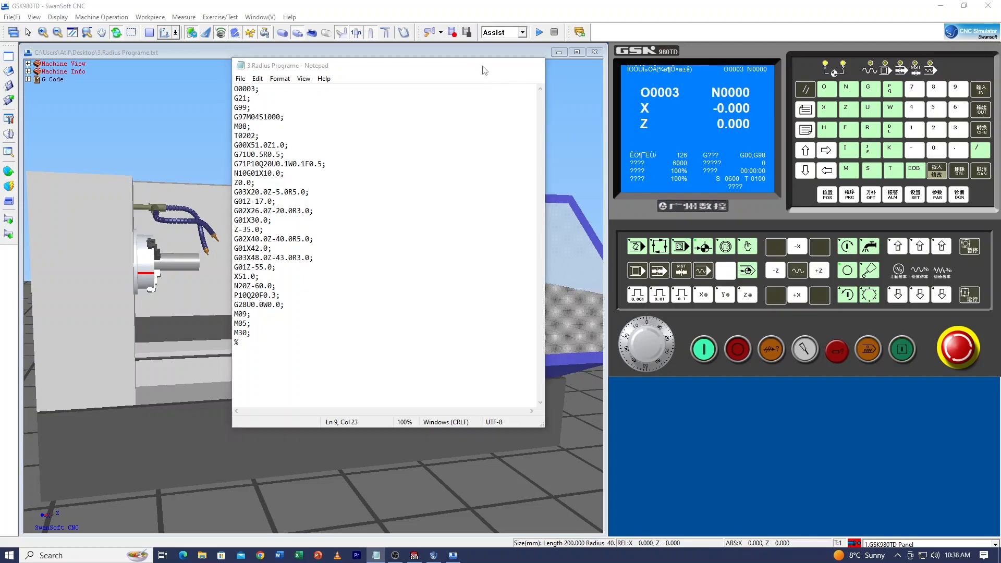
pyautogui.click(485, 65)
# - Set the workpiece stock size to a diameter of 51 mm and a length of 100 mm
pyautogui.click(8, 185)
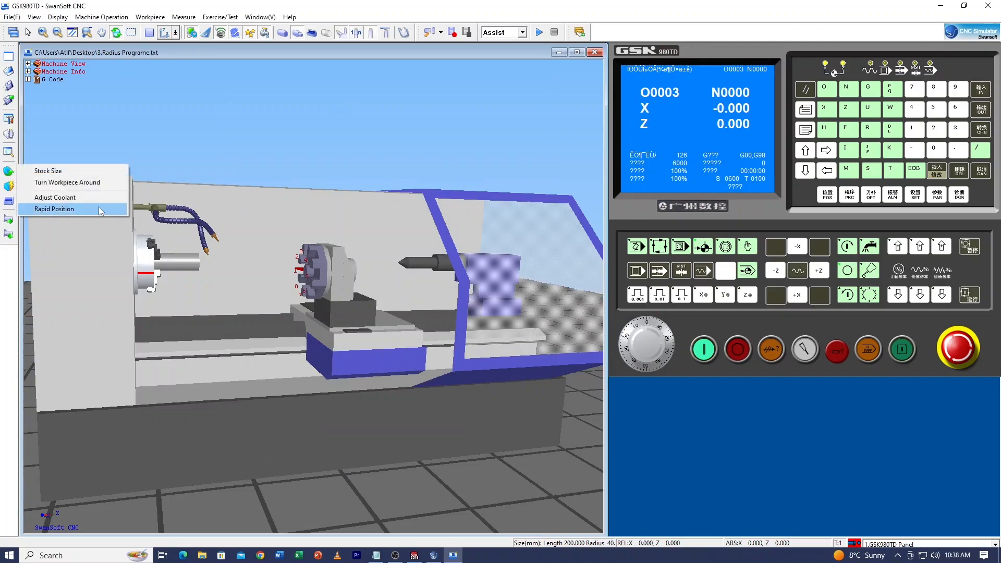
pyautogui.click(85, 171)
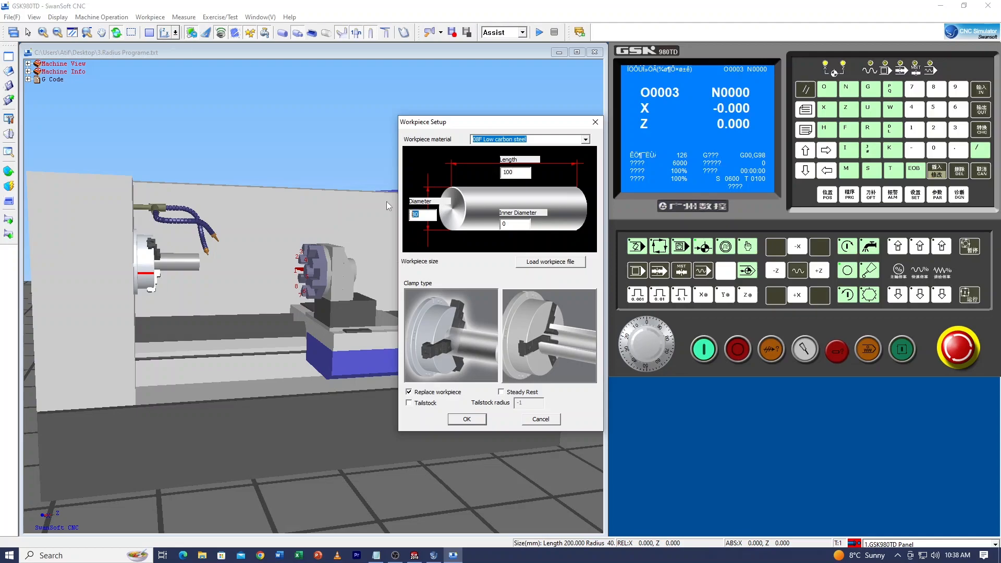
pyautogui.write('51')
pyautogui.click(467, 419)
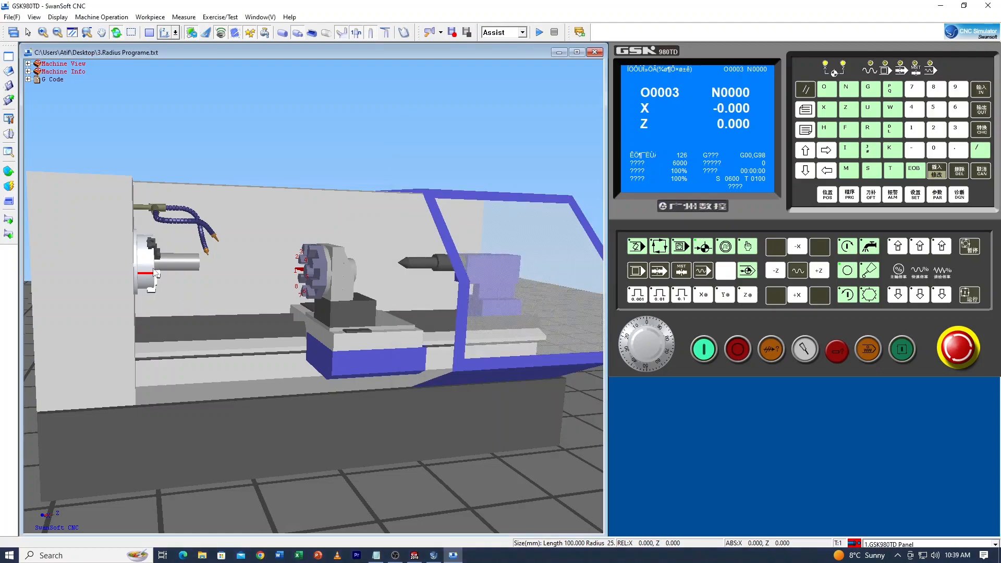
pyautogui.scroll(5, 158, 271)
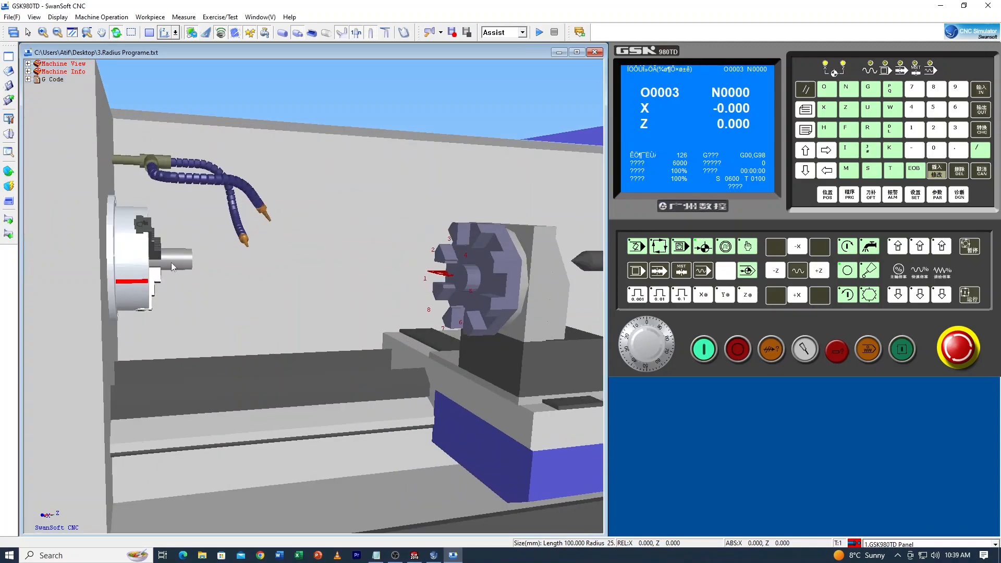
pyautogui.scroll(-5, 173, 261)
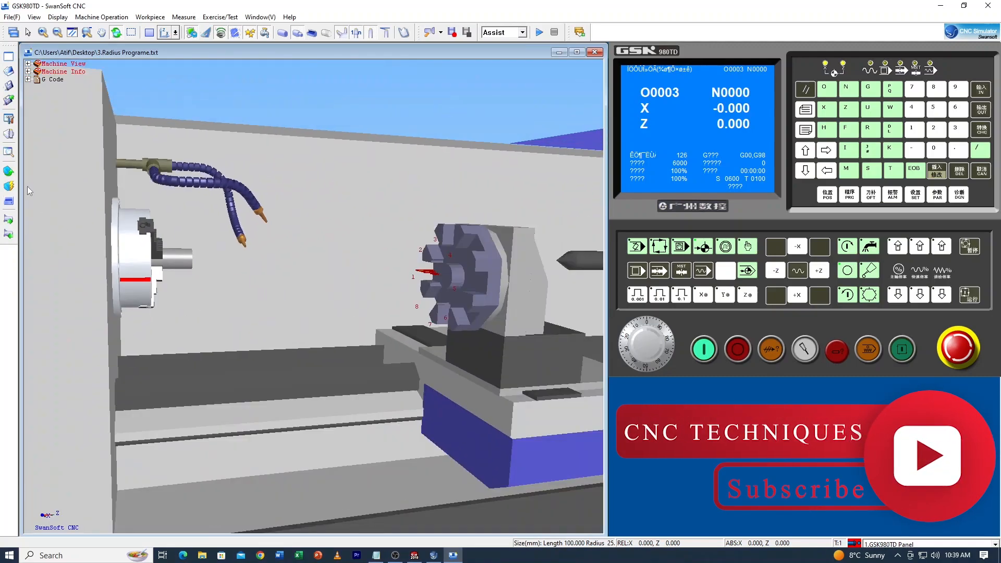
# - Add external turning tool 002 with the 35° insert to turret station 02 and mount it
pyautogui.click(9, 133)
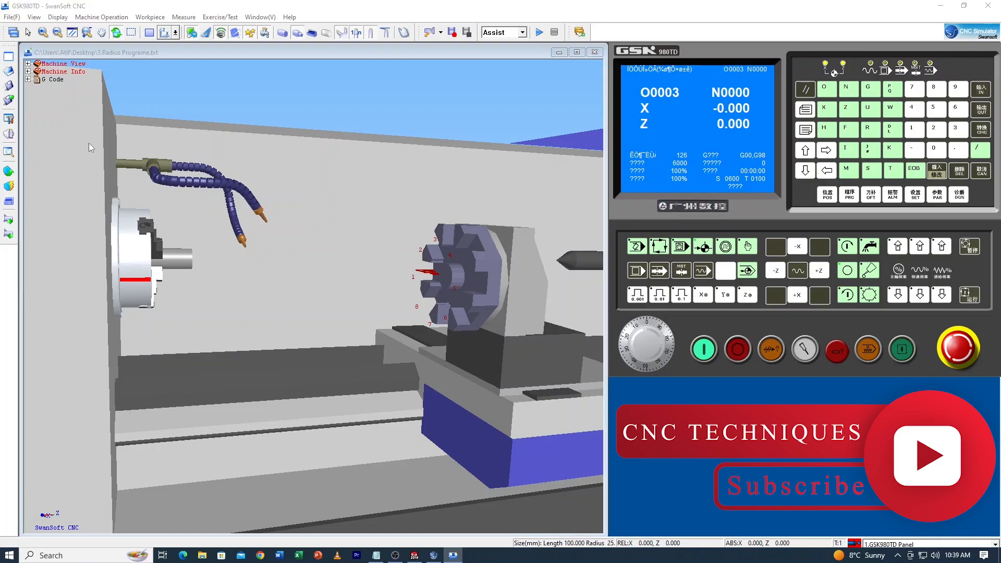
pyautogui.moveTo(431, 171); pyautogui.dragTo(263, 127)
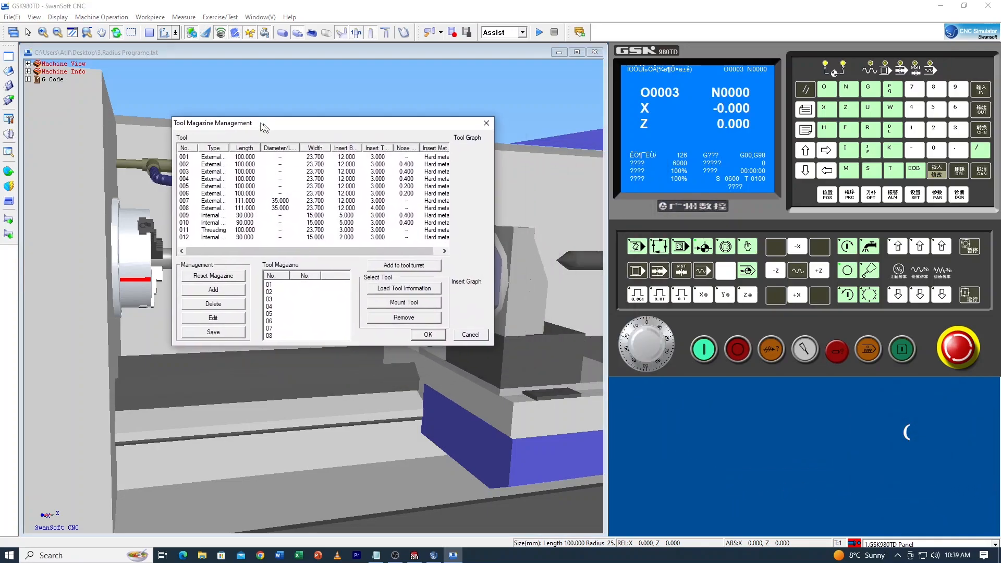
pyautogui.click(291, 163)
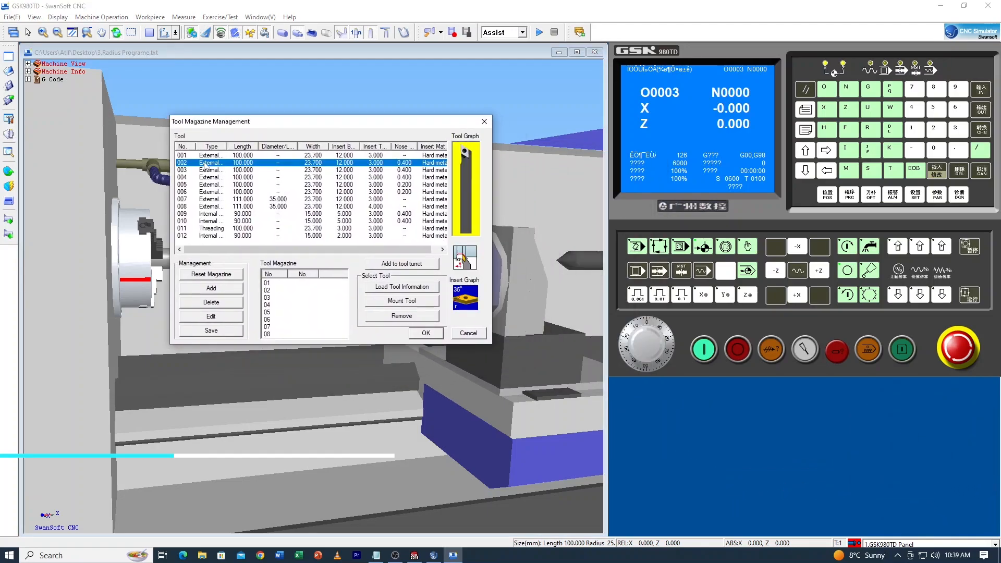
pyautogui.click(267, 291)
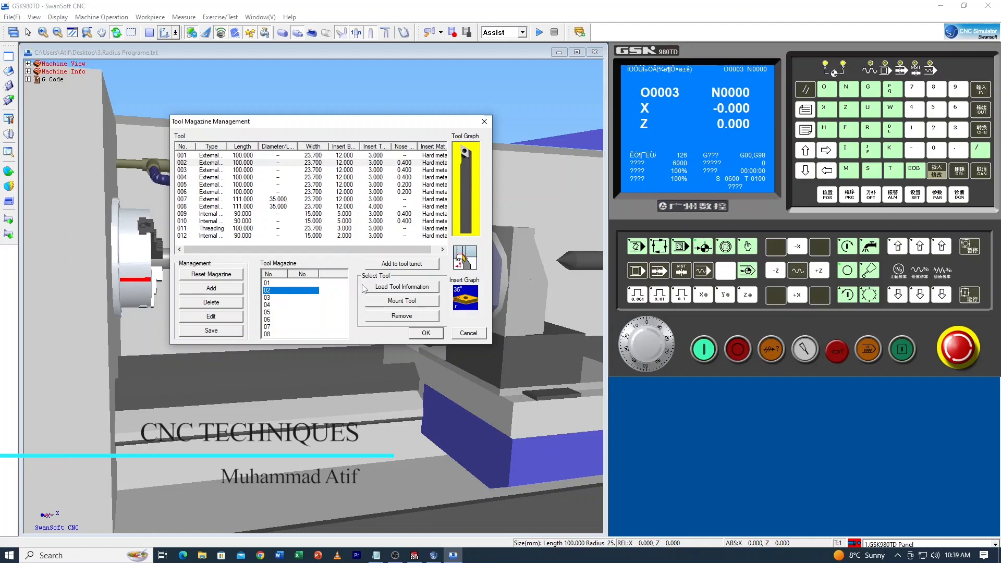
pyautogui.click(418, 263)
pyautogui.click(453, 285)
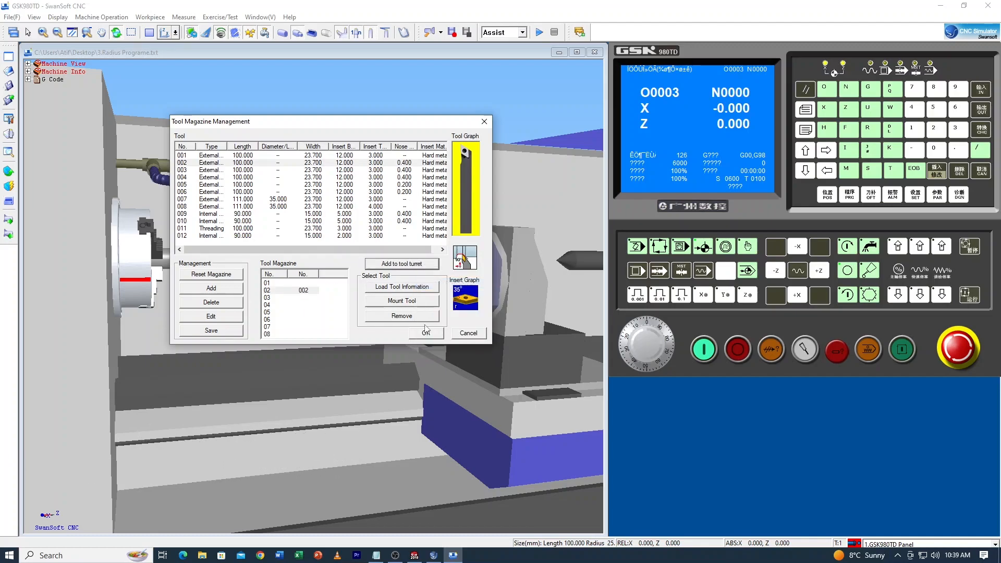
pyautogui.click(413, 302)
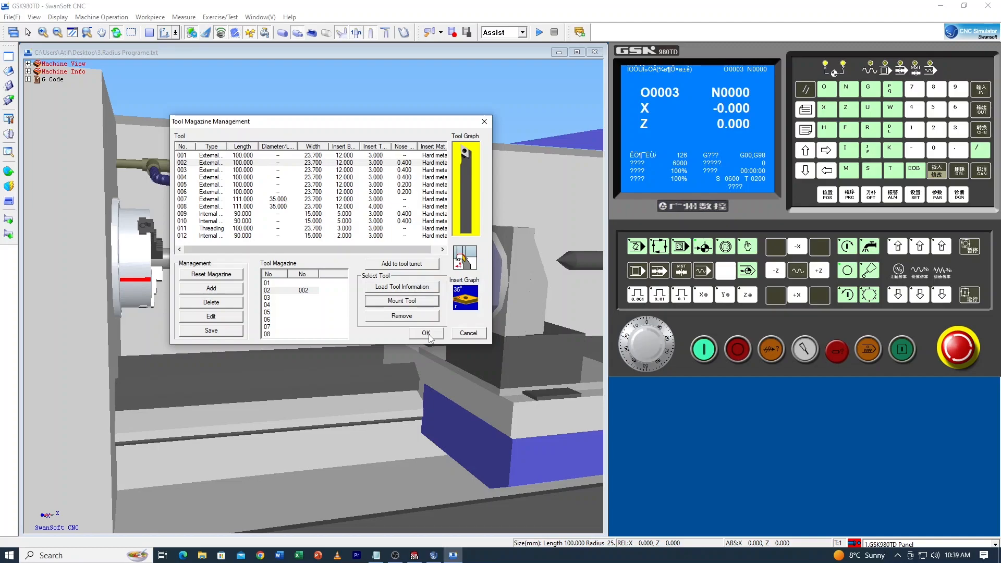
pyautogui.click(425, 333)
# - Examine the mounted tool on the turret from several angles and its position relative to the chuck
pyautogui.scroll(5, 454, 250)
pyautogui.moveTo(454, 246); pyautogui.dragTo(516, 335)
pyautogui.scroll(4, 488, 354)
pyautogui.moveTo(360, 302); pyautogui.dragTo(401, 344)
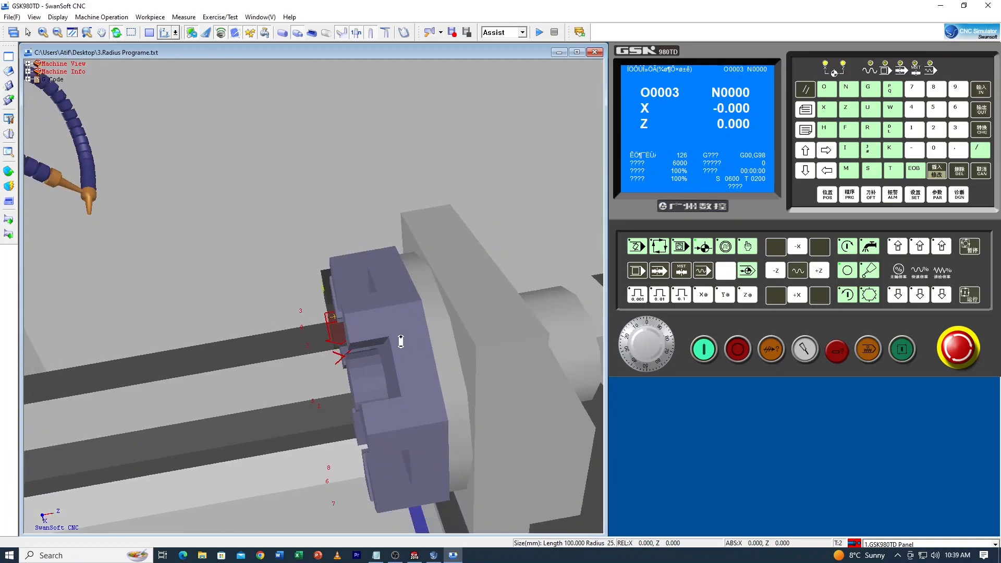
pyautogui.scroll(-2, 402, 344)
pyautogui.scroll(2, 270, 324)
pyautogui.scroll(-4, 387, 337)
pyautogui.scroll(3, 127, 346)
pyautogui.moveTo(160, 330); pyautogui.dragTo(491, 236)
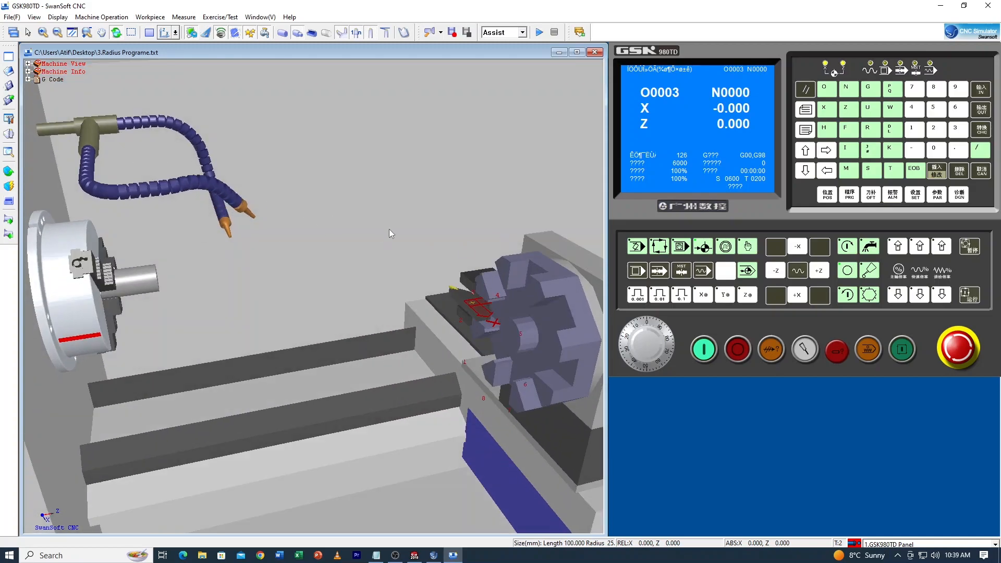
# - Rapid-position the tool at the workpiece and check where the insert tip touches the front edge
pyautogui.click(7, 173)
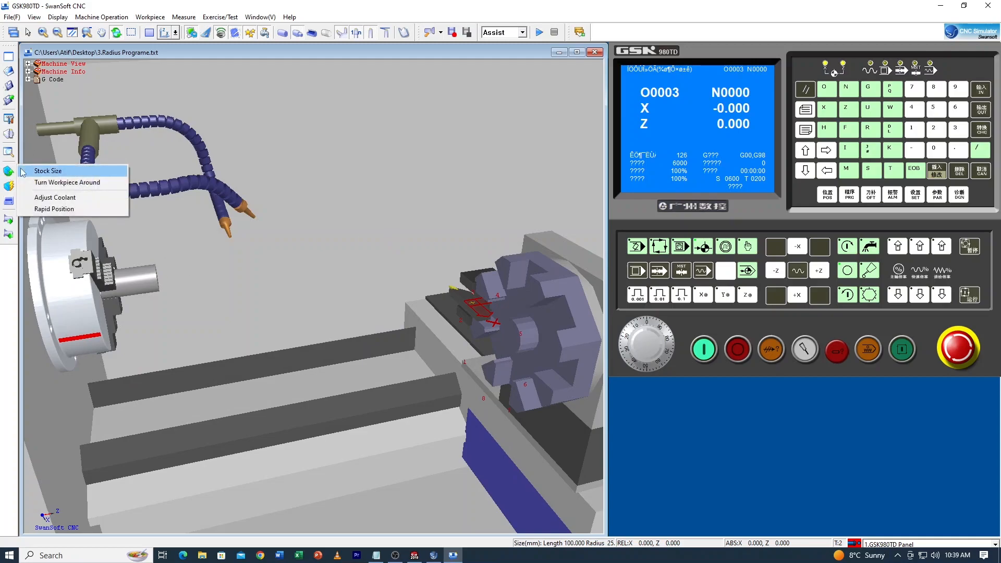
pyautogui.click(56, 209)
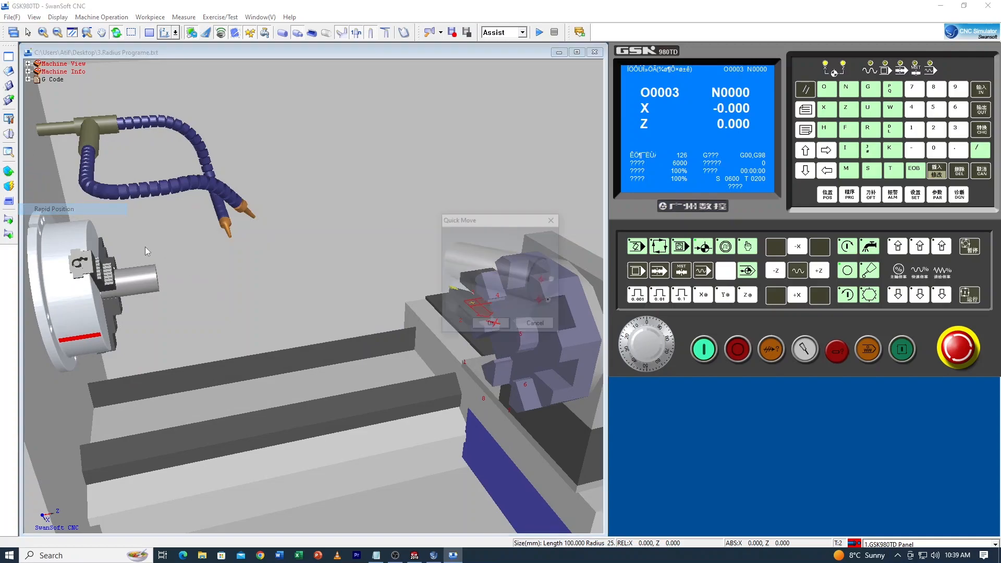
pyautogui.click(492, 325)
pyautogui.scroll(3, 165, 287)
pyautogui.moveTo(184, 234); pyautogui.dragTo(256, 335)
pyautogui.scroll(7, 197, 344)
pyautogui.scroll(2, 169, 330)
pyautogui.scroll(-7, 140, 381)
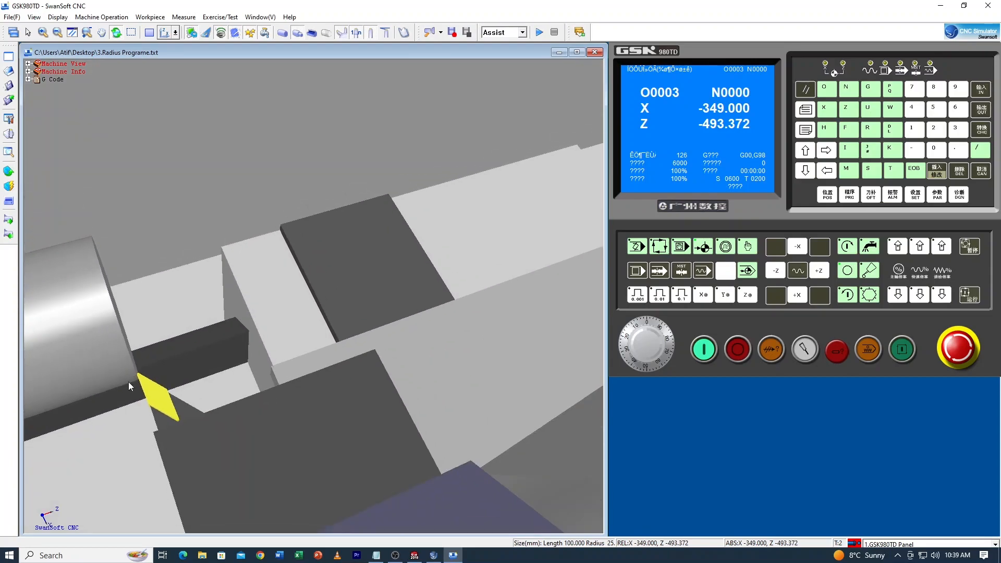
pyautogui.moveTo(226, 443); pyautogui.dragTo(223, 390)
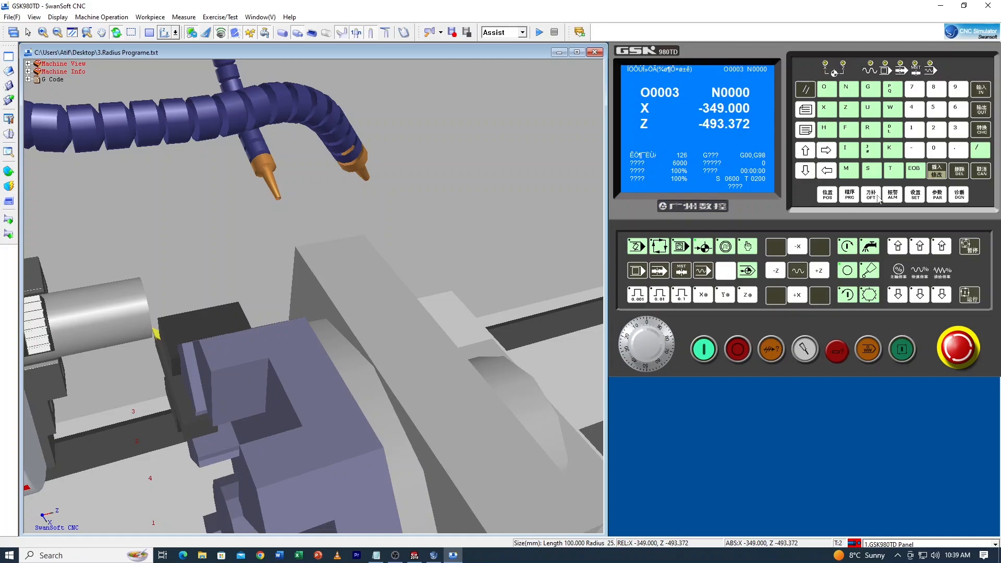
# - Enter X 51.0 for tool offset 02 on the offset page in MDI mode
pyautogui.click(870, 195)
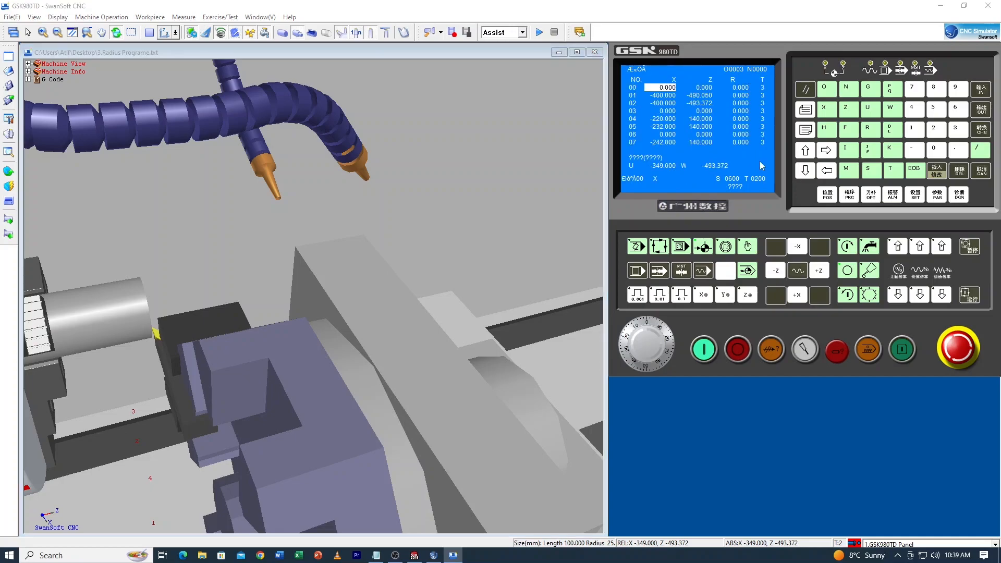
pyautogui.click(806, 171)
pyautogui.click(805, 171)
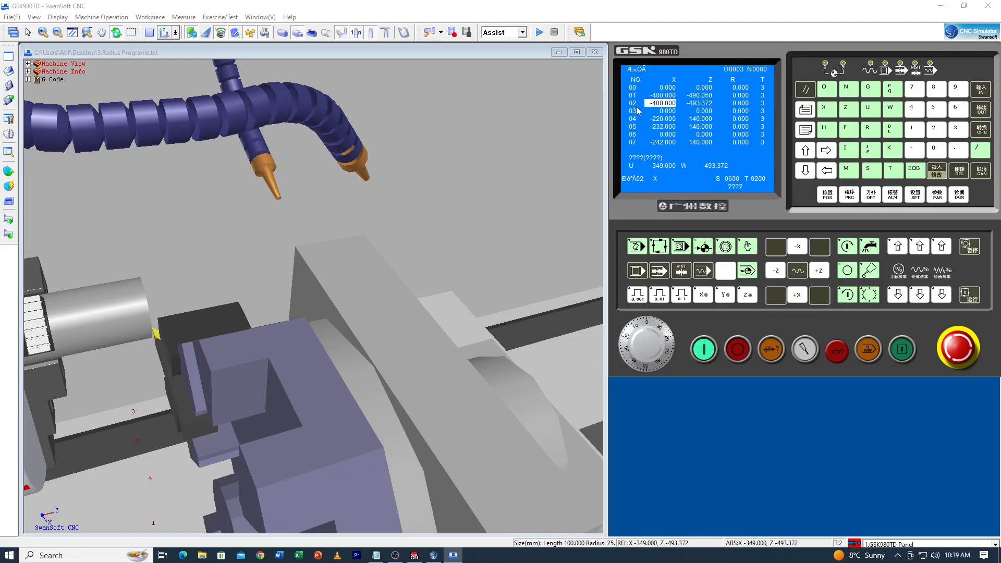
pyautogui.moveTo(176, 330); pyautogui.dragTo(228, 344)
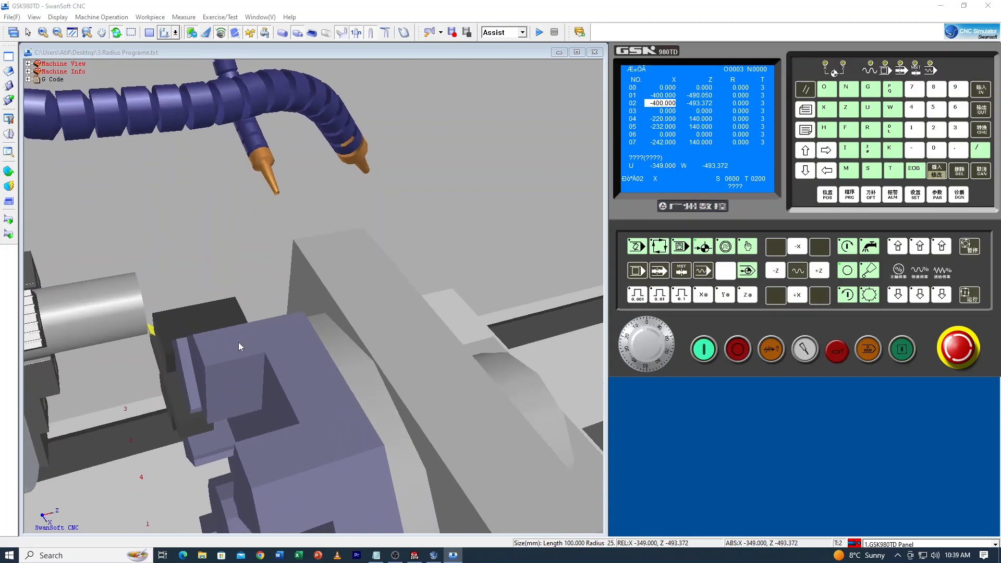
pyautogui.click(679, 248)
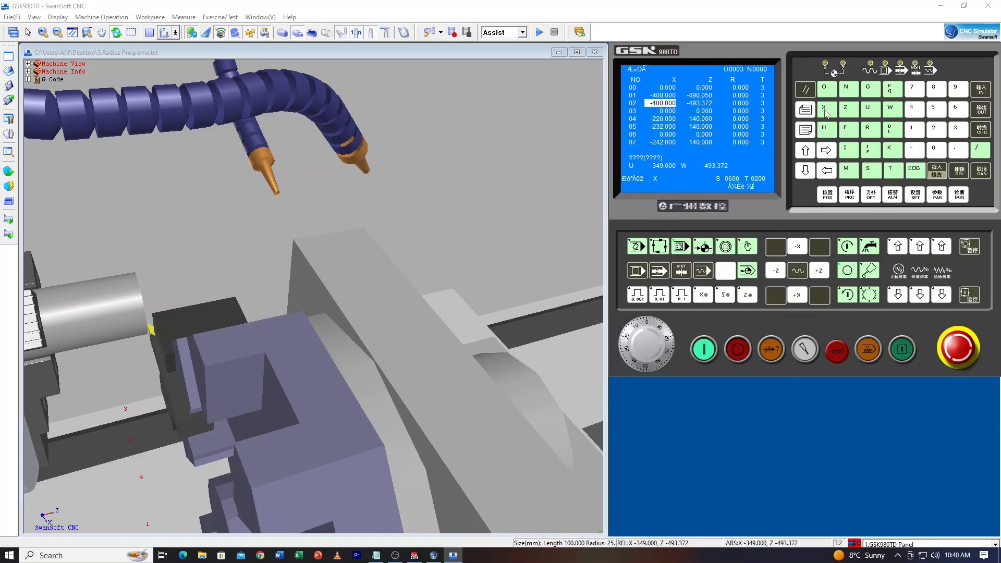
pyautogui.click(933, 110)
pyautogui.click(913, 130)
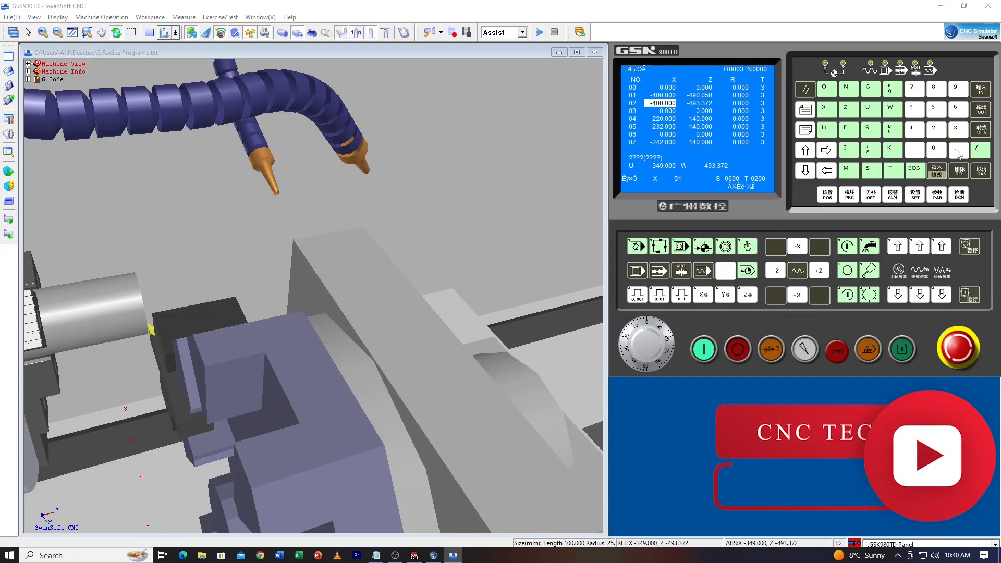
pyautogui.click(935, 151)
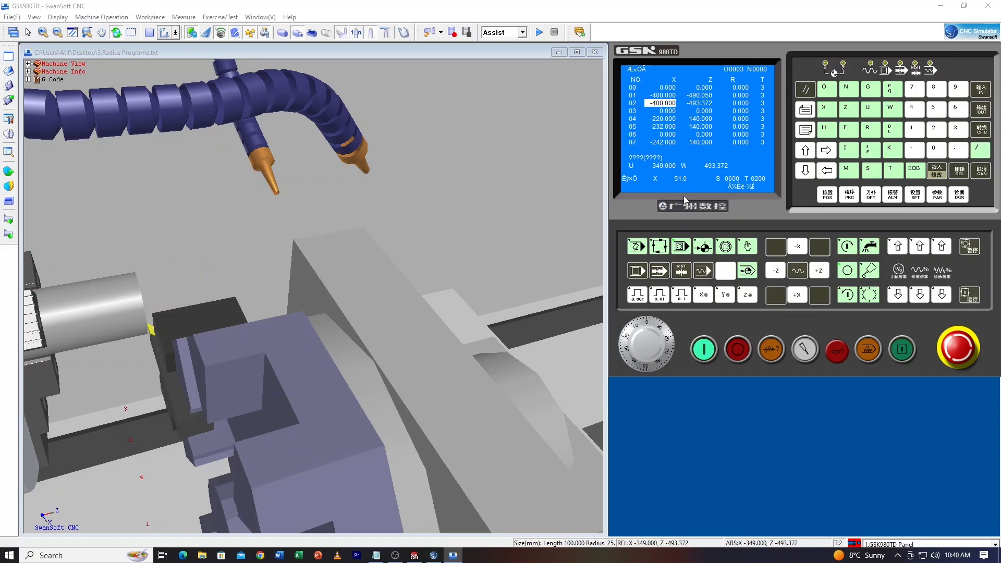
pyautogui.click(981, 88)
# - Enter Z 0.0 for tool offset 02
pyautogui.click(853, 113)
pyautogui.click(936, 151)
pyautogui.click(957, 150)
pyautogui.click(938, 152)
pyautogui.click(981, 93)
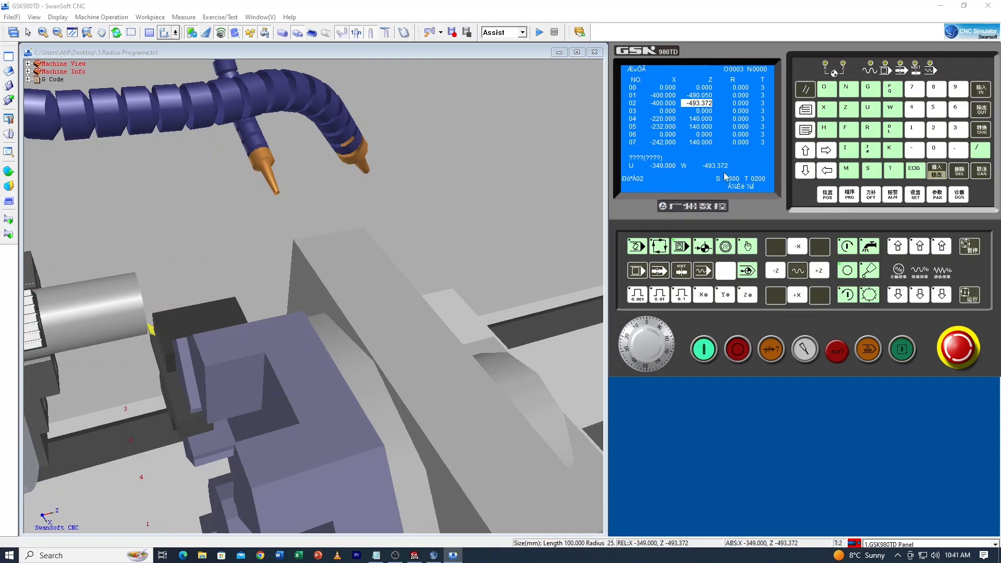
# - Compare the X and Z machine position with the values on the tool offset page
pyautogui.click(827, 196)
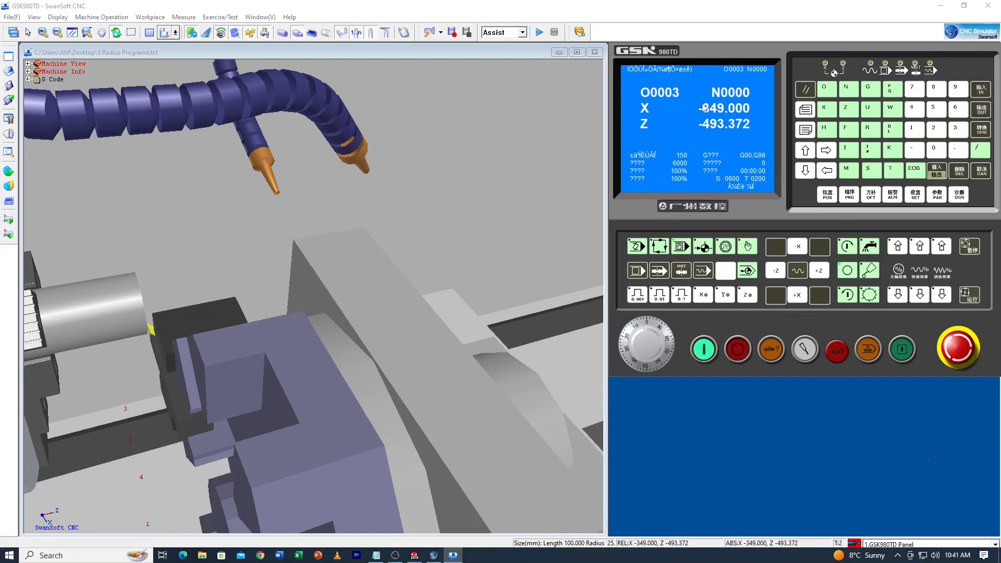
pyautogui.click(870, 195)
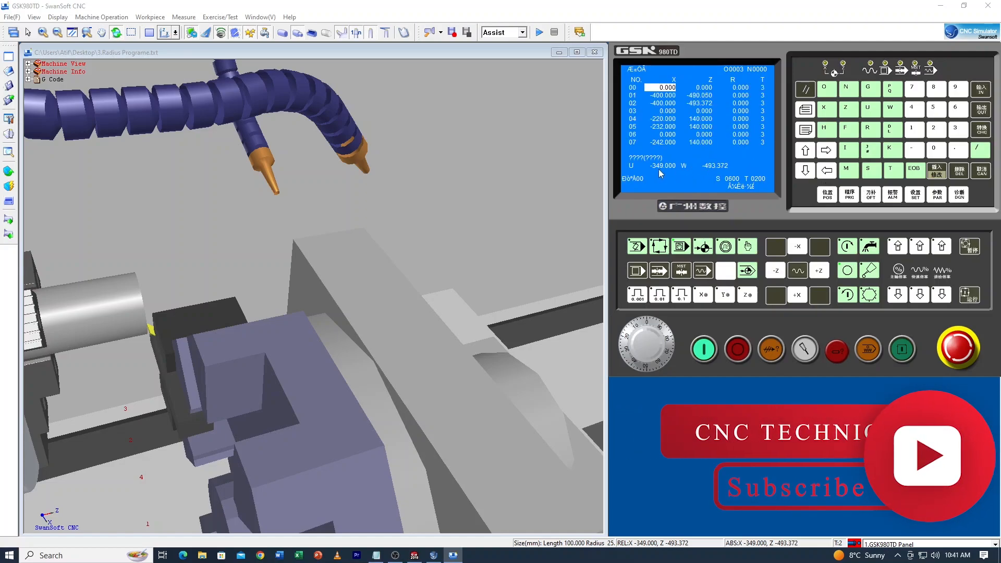
pyautogui.click(827, 196)
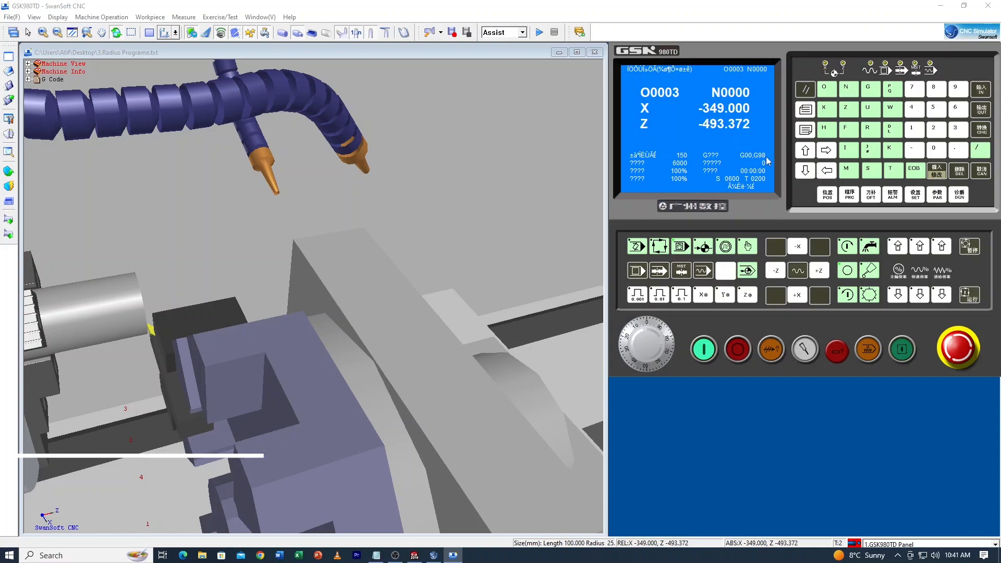
pyautogui.click(870, 200)
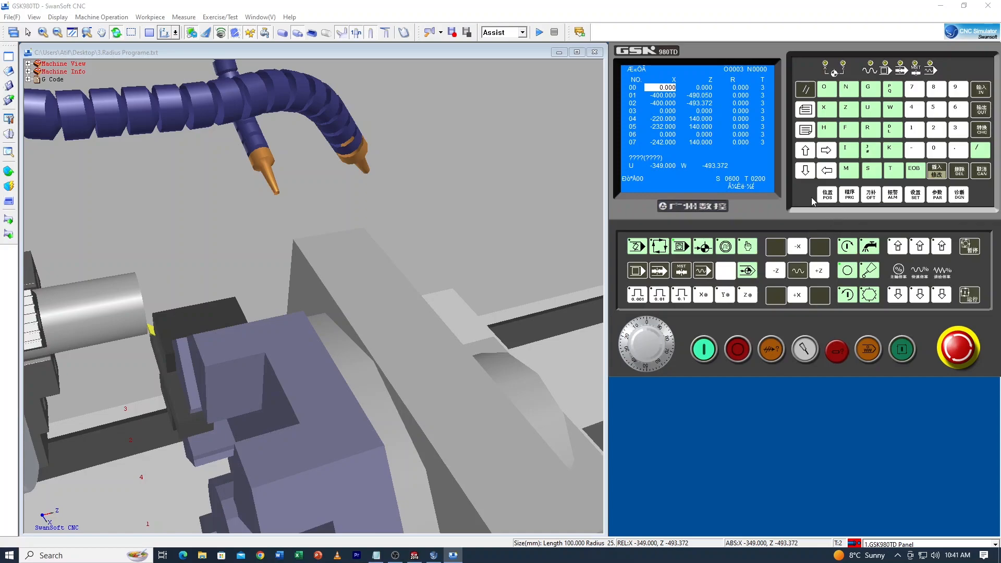
# - Return the X and Z axes to machine zero and display the position page
pyautogui.click(703, 246)
pyautogui.click(797, 295)
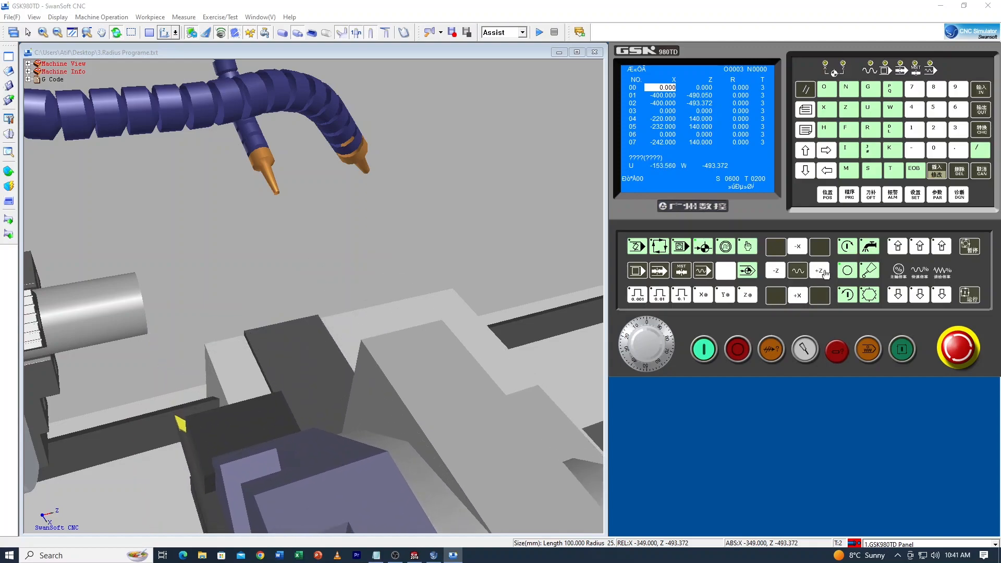
pyautogui.click(818, 270)
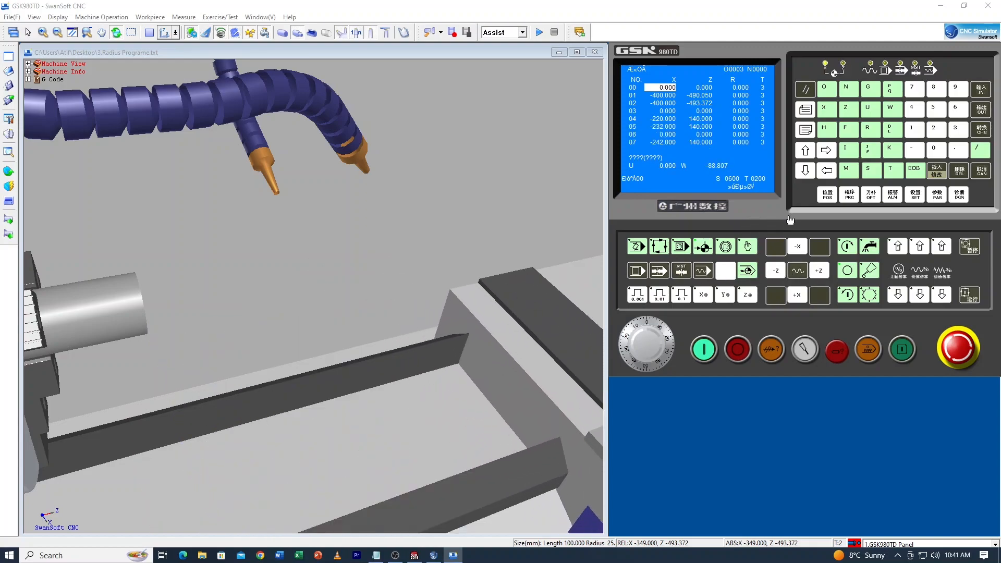
pyautogui.click(827, 195)
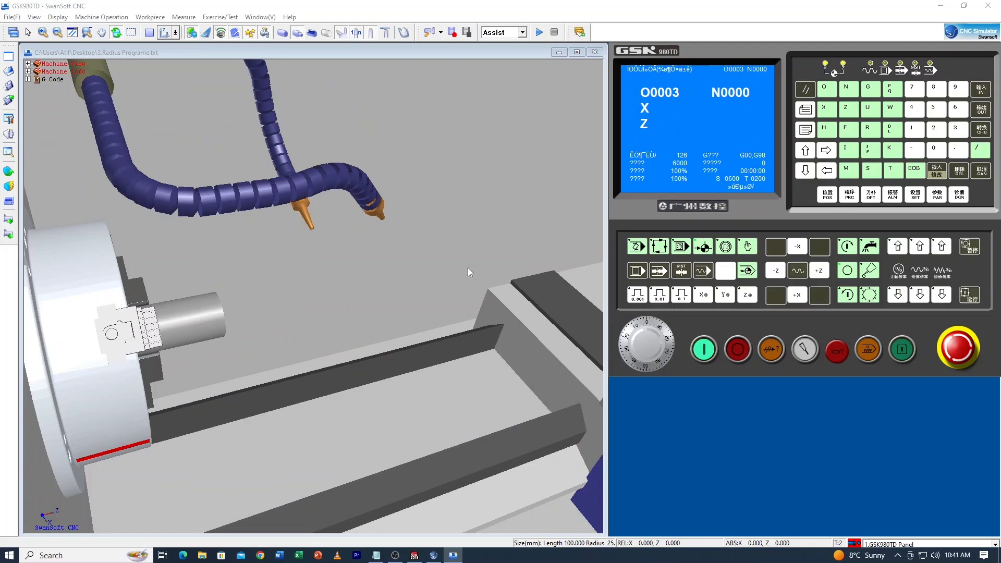
# - Examine the chuck, clamped workpiece and tool turret from several angles and distances
pyautogui.scroll(-4, 416, 295)
pyautogui.moveTo(368, 336); pyautogui.dragTo(429, 289)
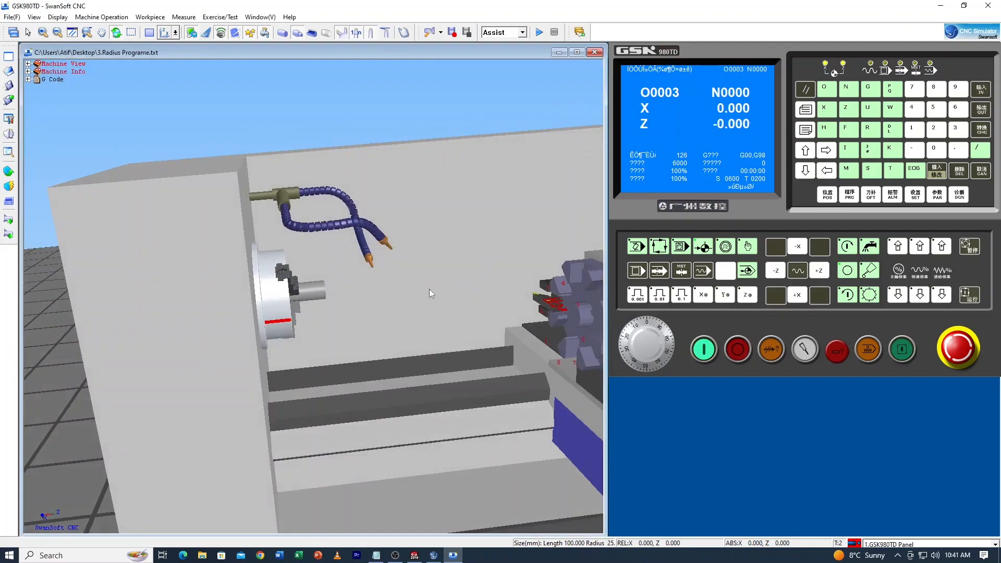
pyautogui.scroll(-2, 422, 289)
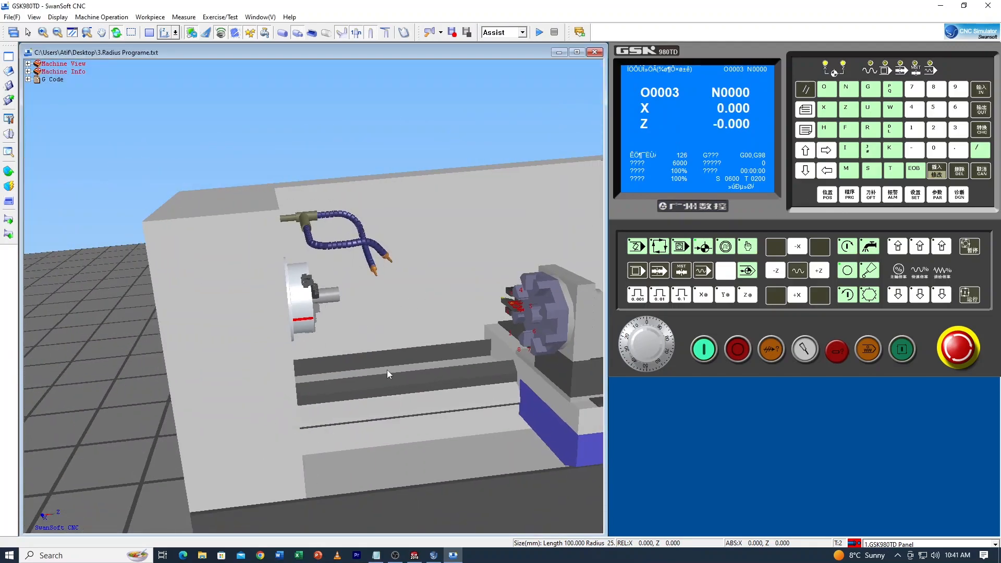
pyautogui.scroll(4, 390, 370)
pyautogui.scroll(2, 354, 306)
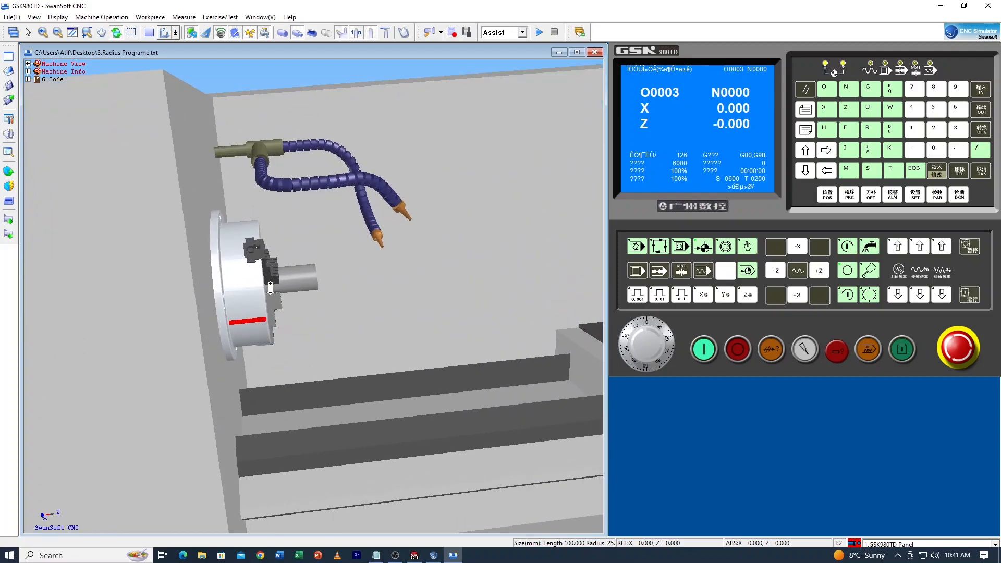
pyautogui.scroll(-5, 274, 285)
pyautogui.scroll(2, 465, 342)
pyautogui.scroll(3, 453, 331)
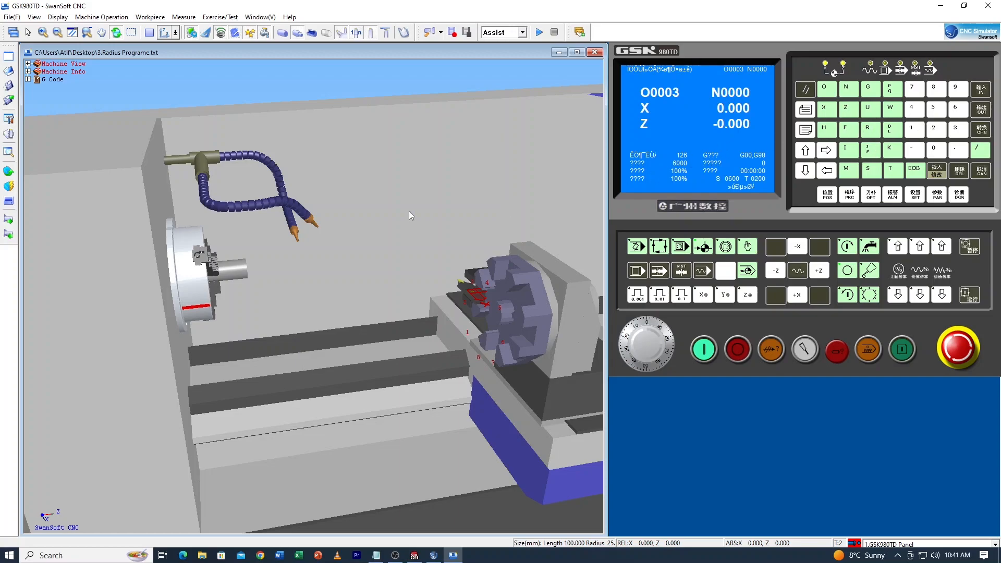
pyautogui.moveTo(300, 235); pyautogui.dragTo(381, 347)
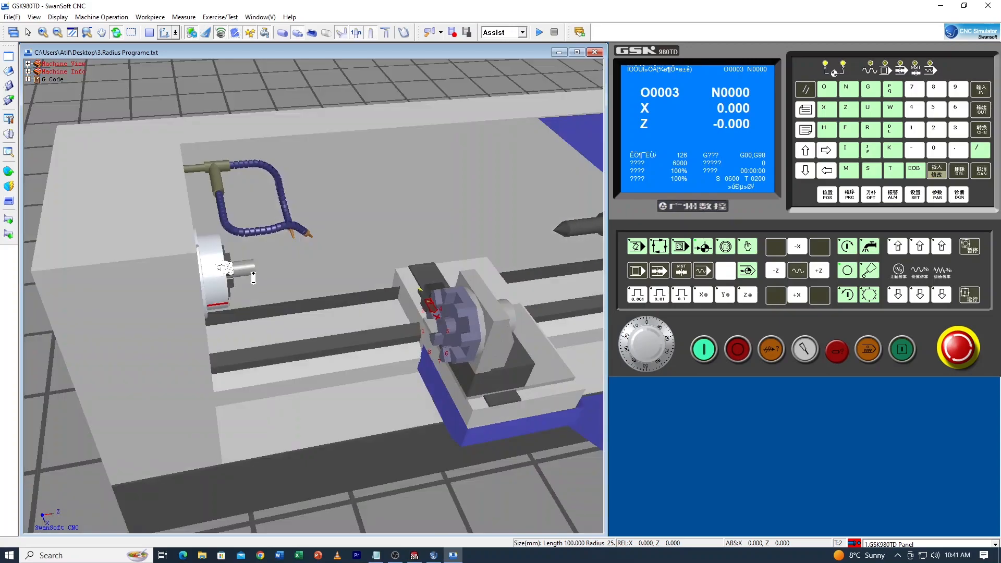
pyautogui.scroll(5, 252, 275)
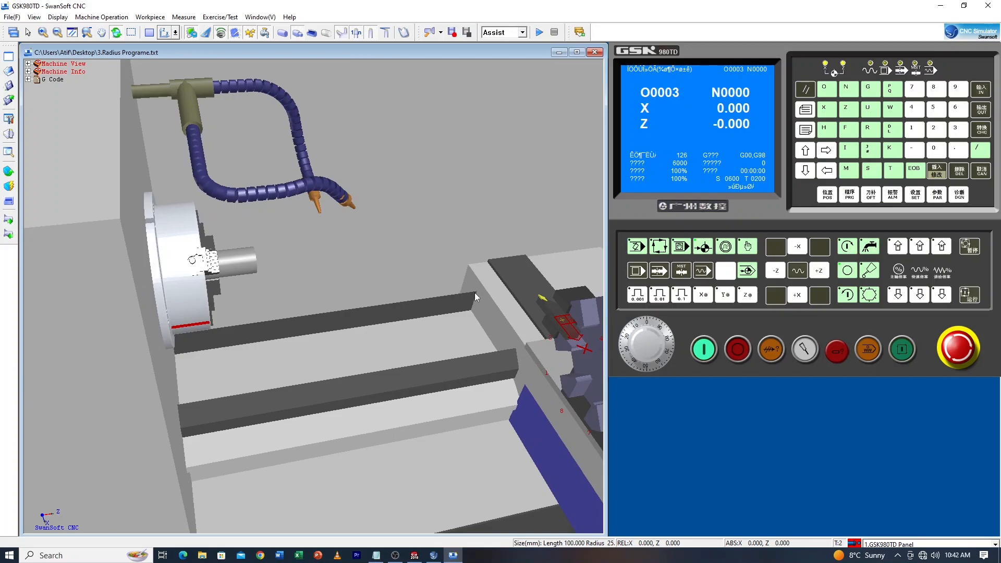
# - Switch the control to automatic mode and begin opening a file, saving the modified current file
pyautogui.click(660, 248)
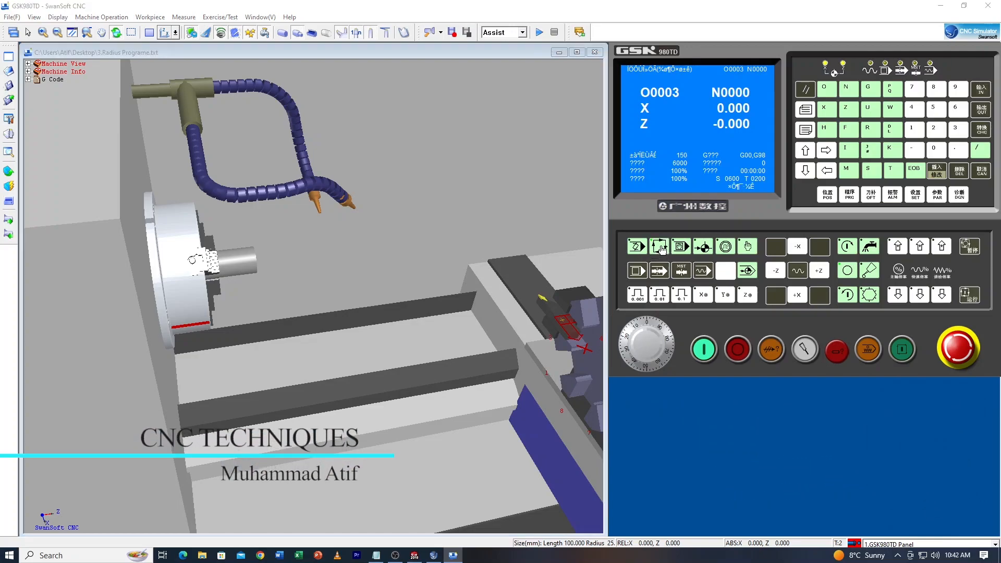
pyautogui.click(12, 18)
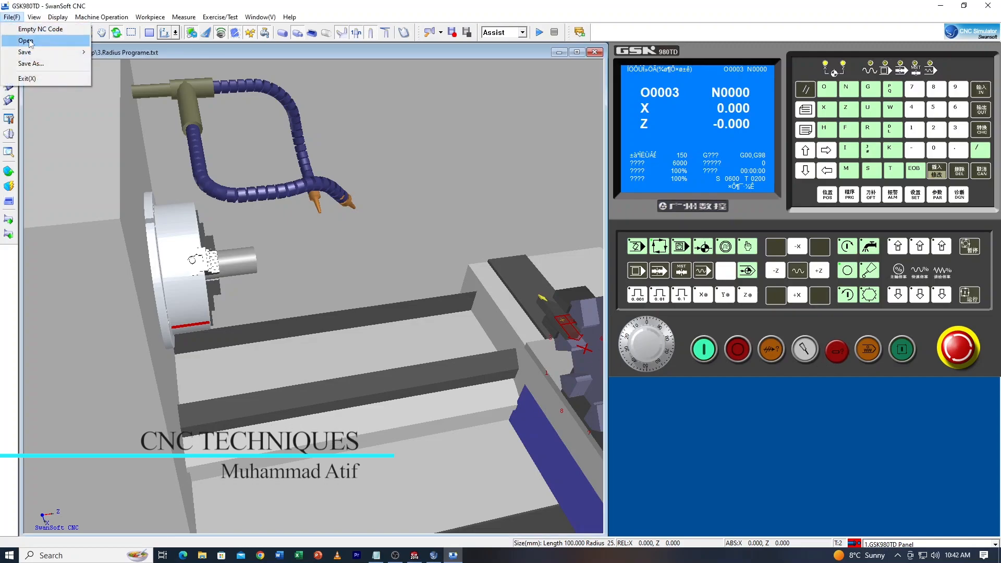
pyautogui.click(26, 41)
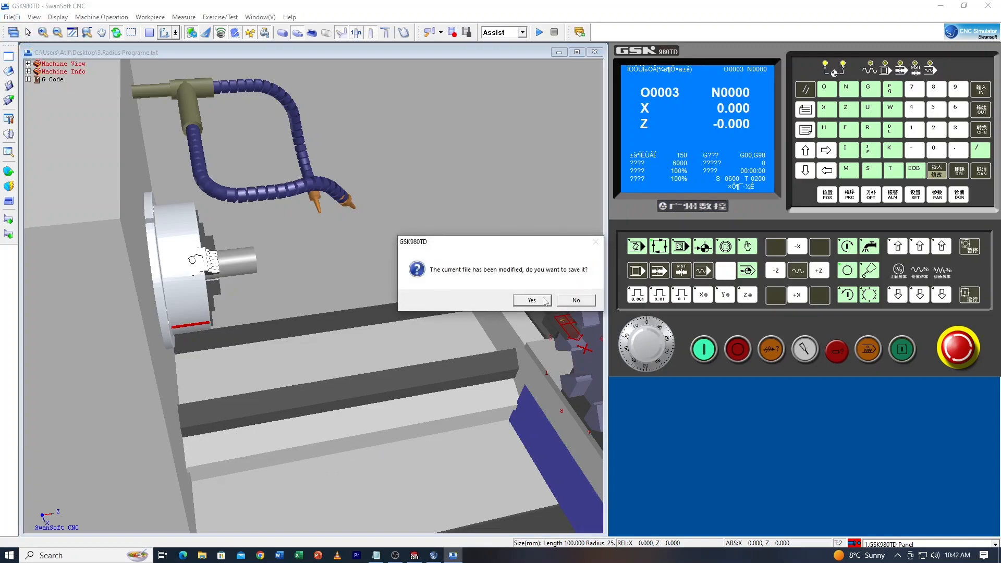
pyautogui.click(535, 301)
pyautogui.click(493, 306)
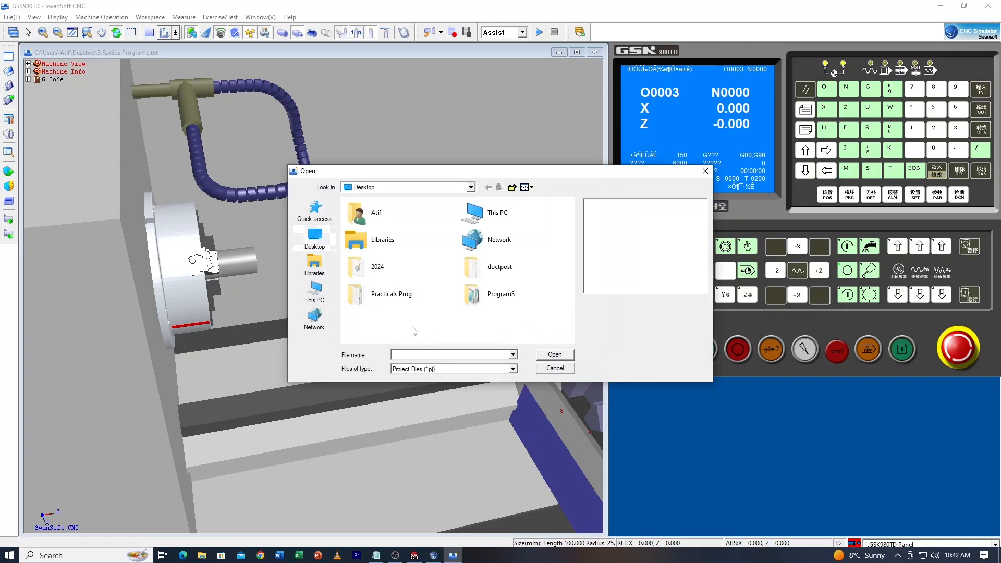
# - Set the file type to All Files (*.*) and open 3.Radius Programe from the Desktop
pyautogui.click(512, 369)
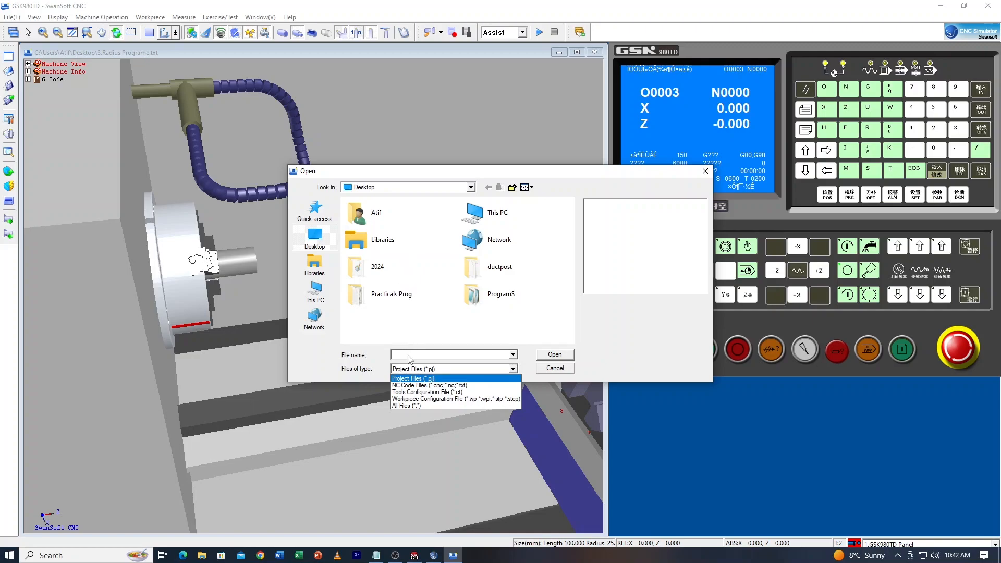
pyautogui.click(401, 407)
pyautogui.scroll(-1, 432, 265)
pyautogui.scroll(-6, 432, 264)
pyautogui.scroll(-5, 432, 265)
pyautogui.scroll(-1, 432, 265)
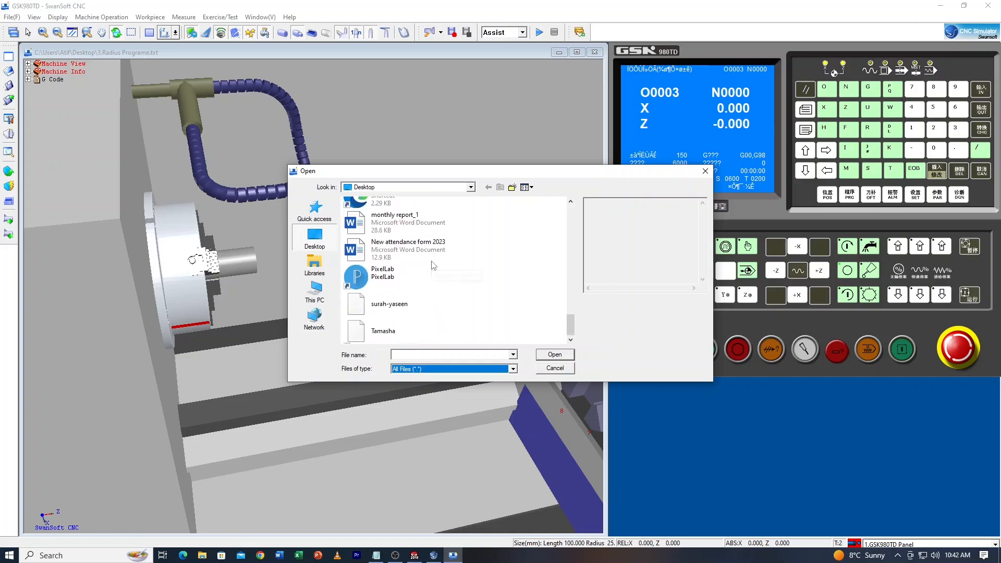
pyautogui.scroll(1, 415, 294)
pyautogui.scroll(1, 415, 295)
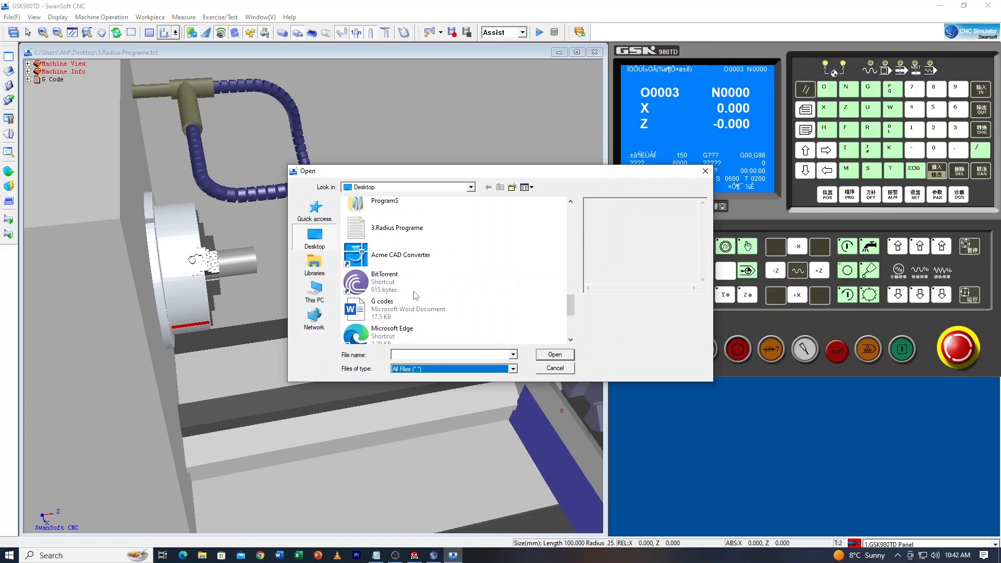
pyautogui.click(396, 238)
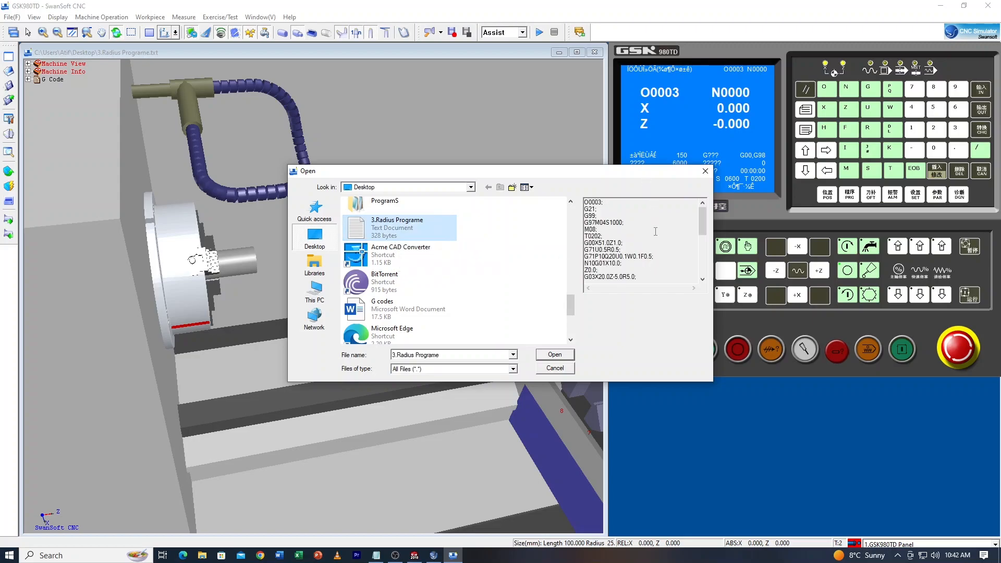
pyautogui.scroll(-4, 655, 228)
pyautogui.scroll(4, 632, 250)
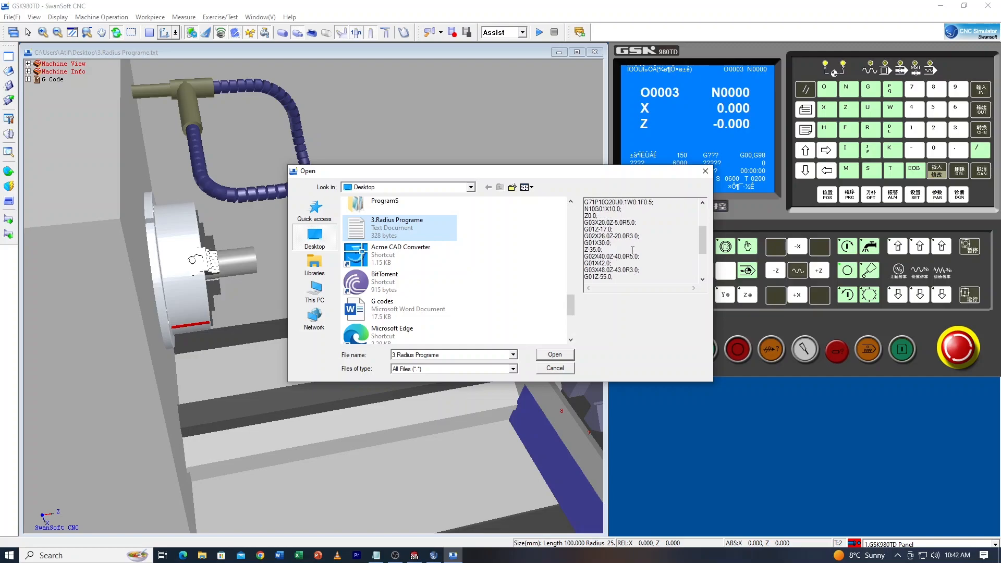
pyautogui.click(564, 356)
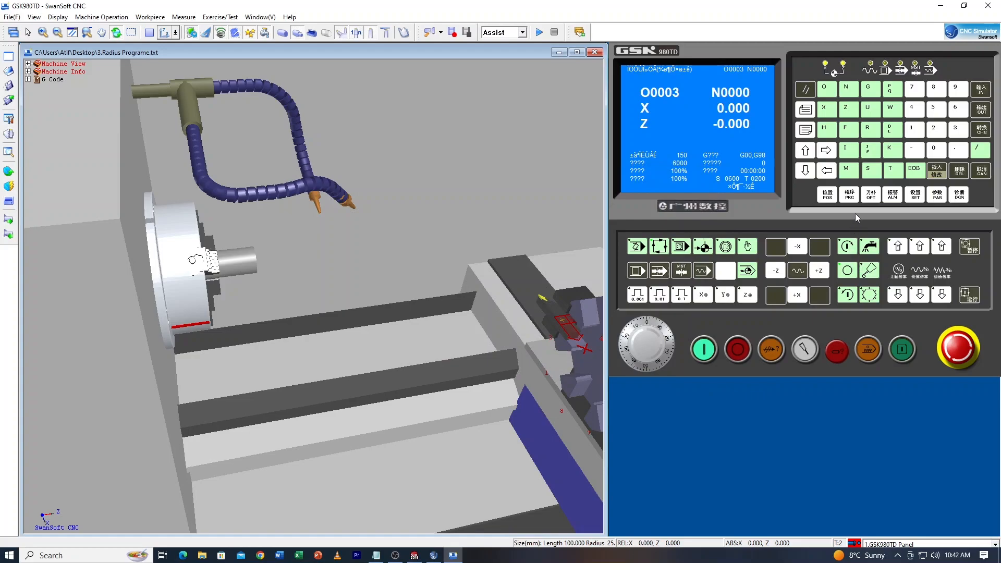
# - Display the program page, step through the first blocks and return the cursor to O0003
pyautogui.click(850, 196)
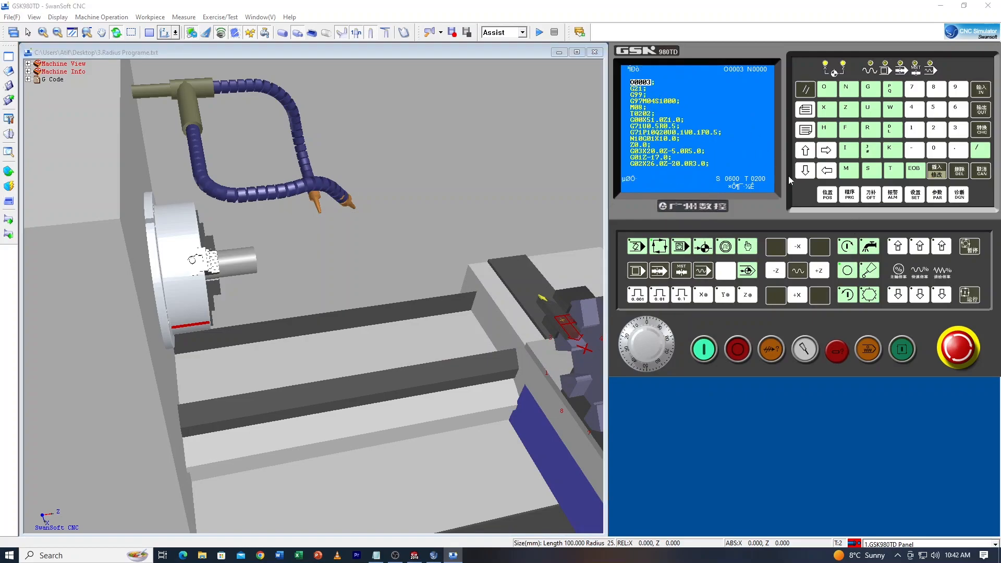
pyautogui.click(804, 170)
pyautogui.click(805, 169)
pyautogui.click(805, 170)
pyautogui.click(805, 170)
pyautogui.click(805, 170)
pyautogui.click(806, 152)
pyautogui.click(805, 151)
pyautogui.click(806, 151)
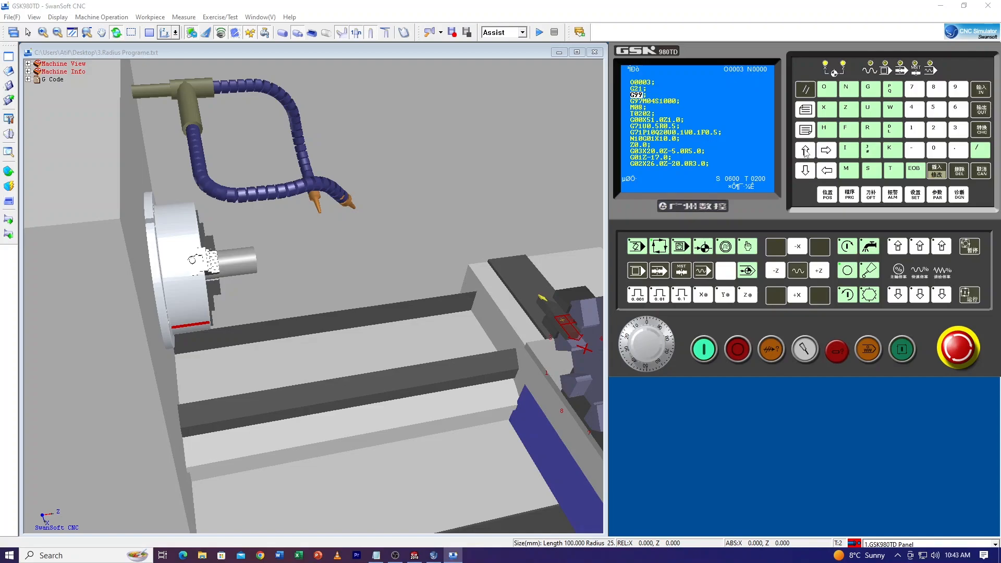
pyautogui.click(804, 149)
pyautogui.click(804, 150)
# - Reset the view to the front of the machine and close the sliding door
pyautogui.scroll(-4, 340, 285)
pyautogui.scroll(-3, 334, 283)
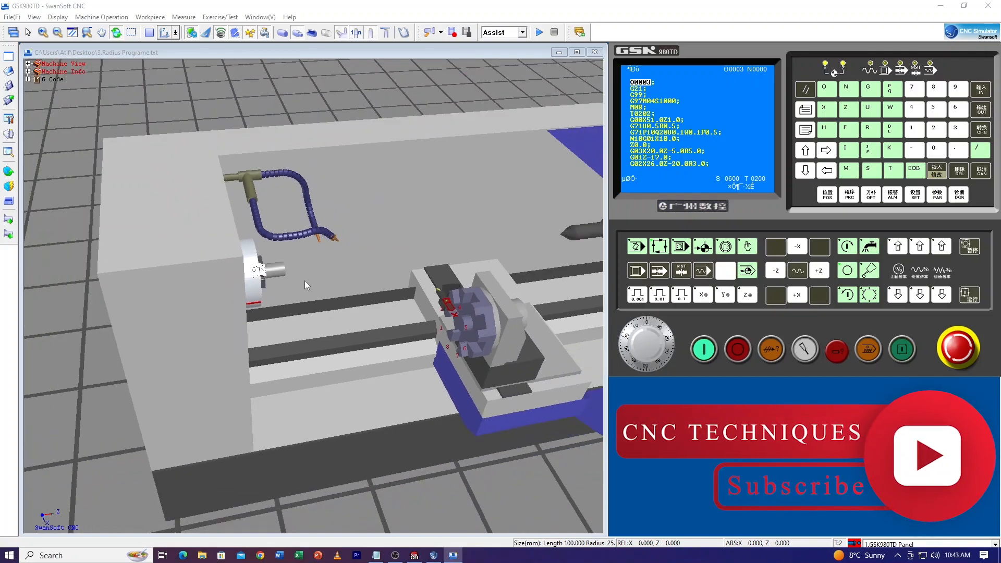
pyautogui.scroll(-3, 304, 280)
pyautogui.moveTo(417, 385); pyautogui.dragTo(417, 322)
pyautogui.scroll(-2, 444, 307)
pyautogui.scroll(4, 444, 307)
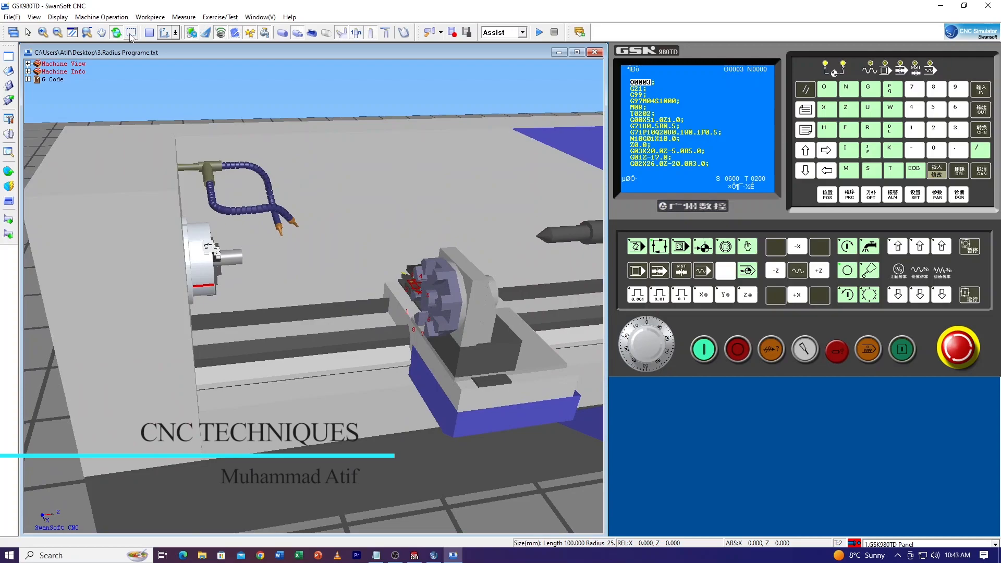
pyautogui.click(72, 32)
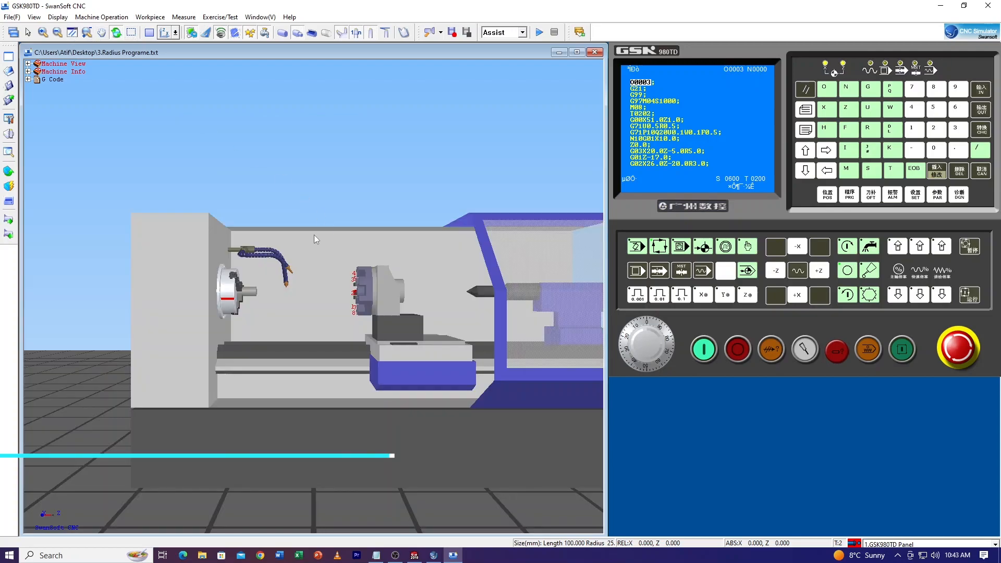
pyautogui.click(9, 202)
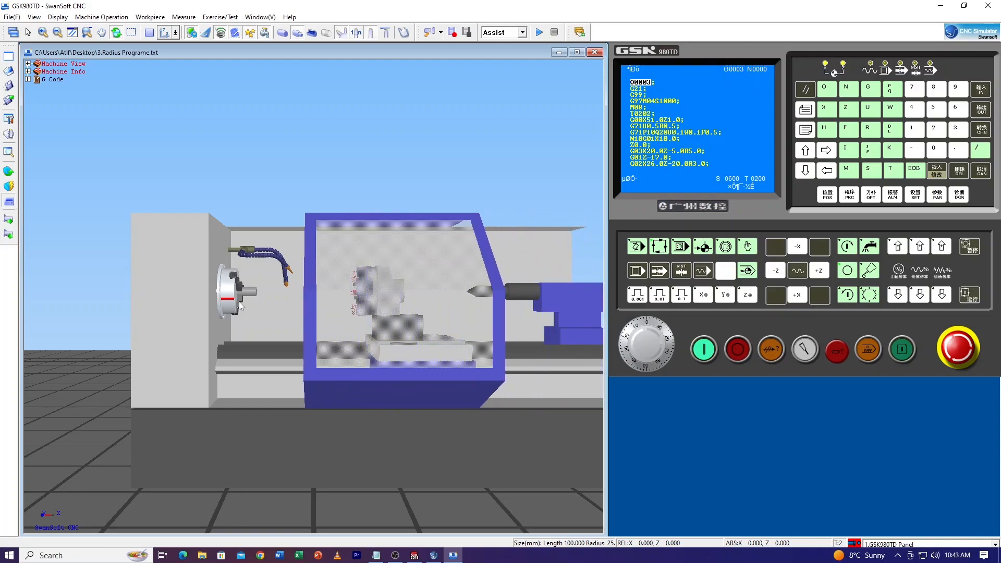
# - Show the machine in the 2D view with the chuck and workpiece framed for machining
pyautogui.click(149, 34)
pyautogui.scroll(5, 89, 314)
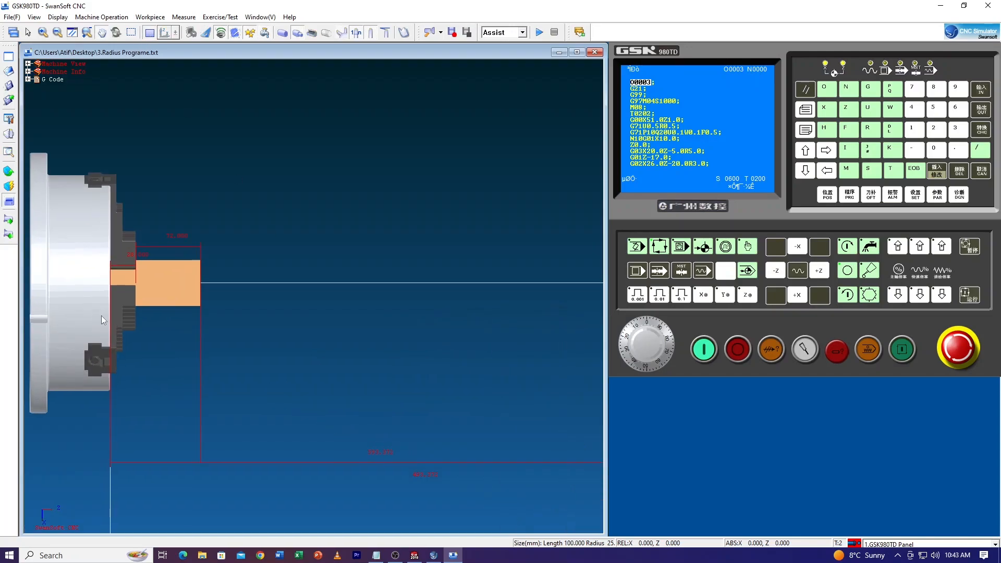
pyautogui.scroll(-4, 193, 298)
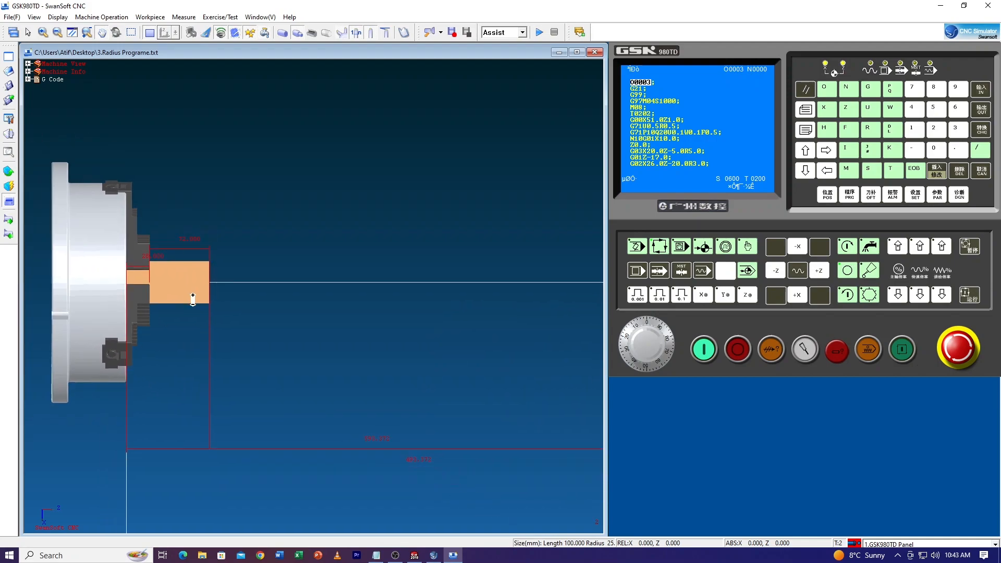
pyautogui.scroll(-1, 193, 298)
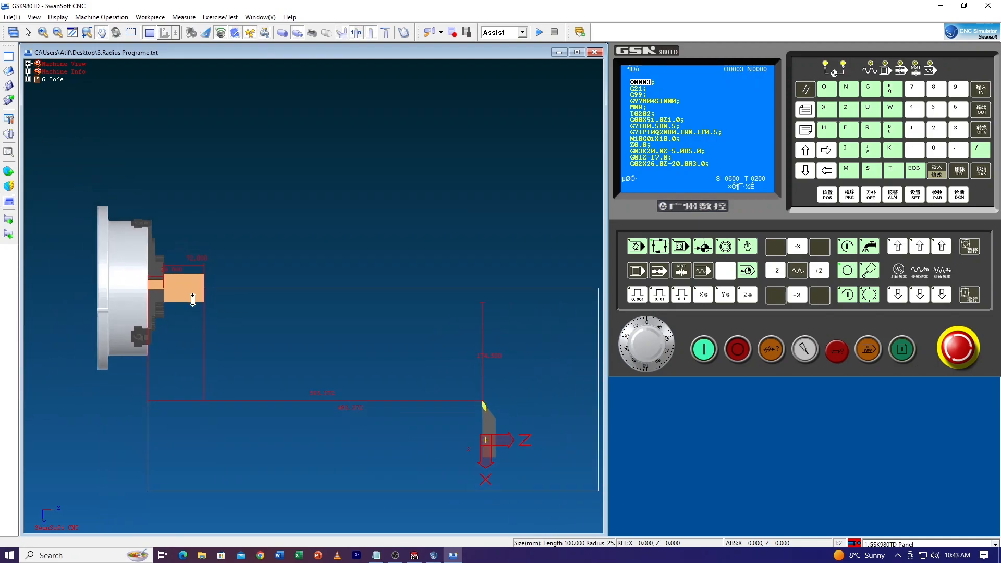
pyautogui.scroll(2, 193, 298)
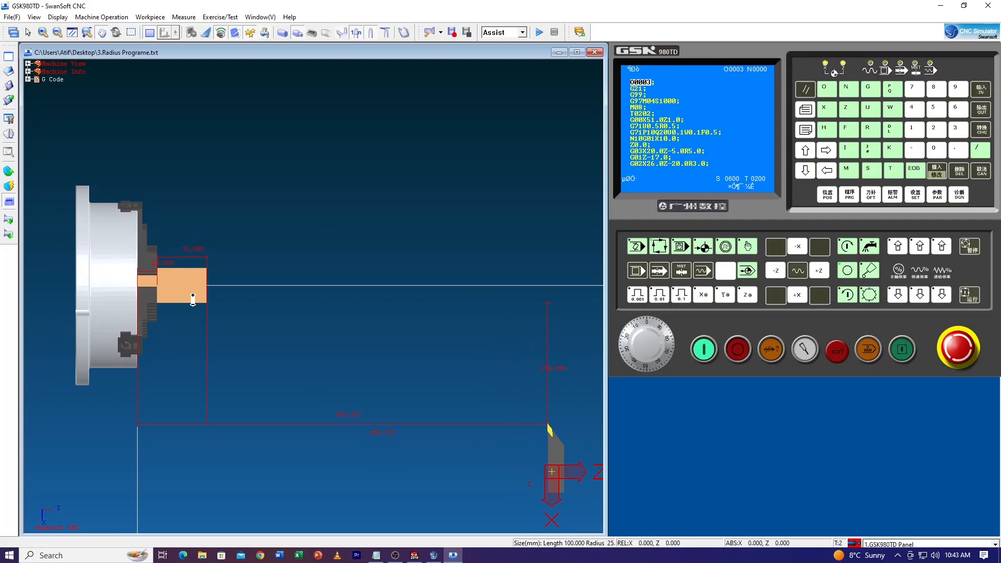
pyautogui.scroll(3, 193, 299)
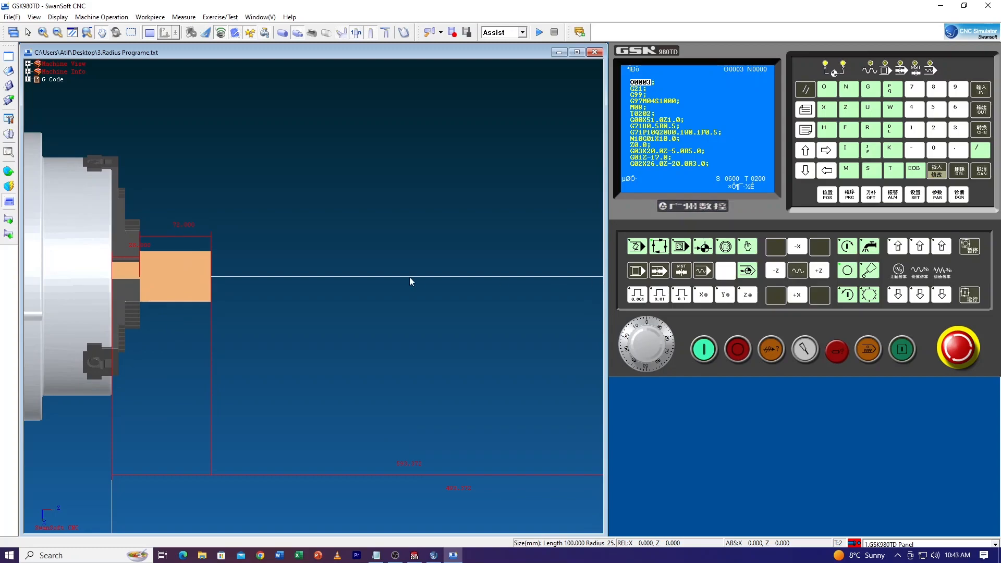
pyautogui.click(150, 33)
pyautogui.click(150, 33)
pyautogui.scroll(5, 157, 274)
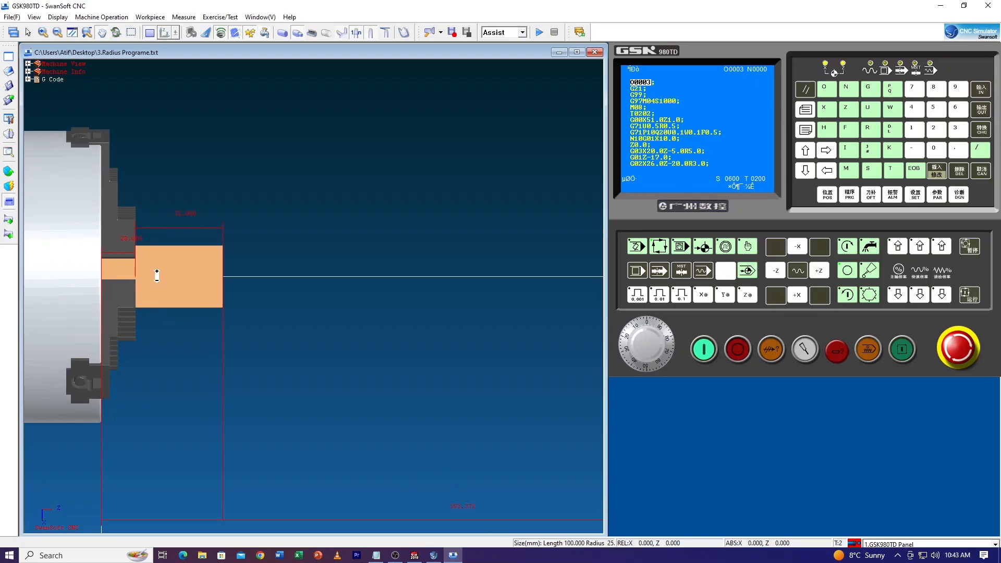
pyautogui.scroll(-7, 250, 330)
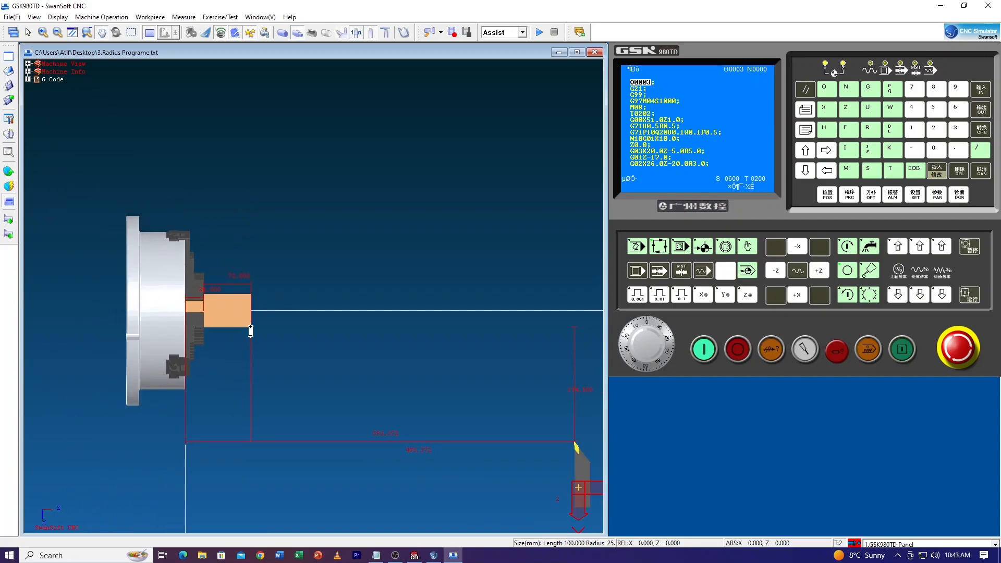
pyautogui.scroll(2, 306, 337)
pyautogui.scroll(1, 306, 338)
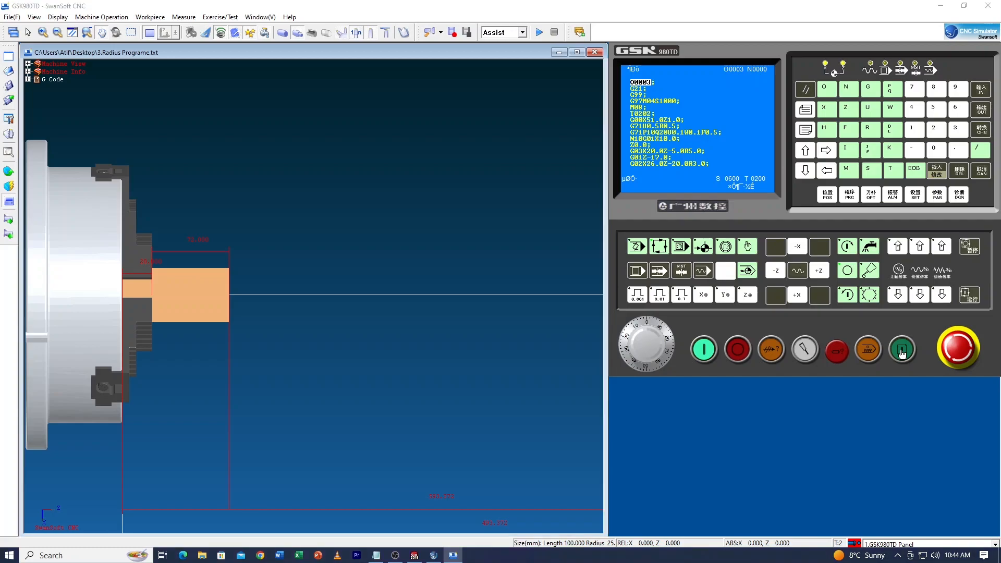
# - Start the cycle for program O0003 and watch the turning passes on the workpiece up close
pyautogui.click(901, 353)
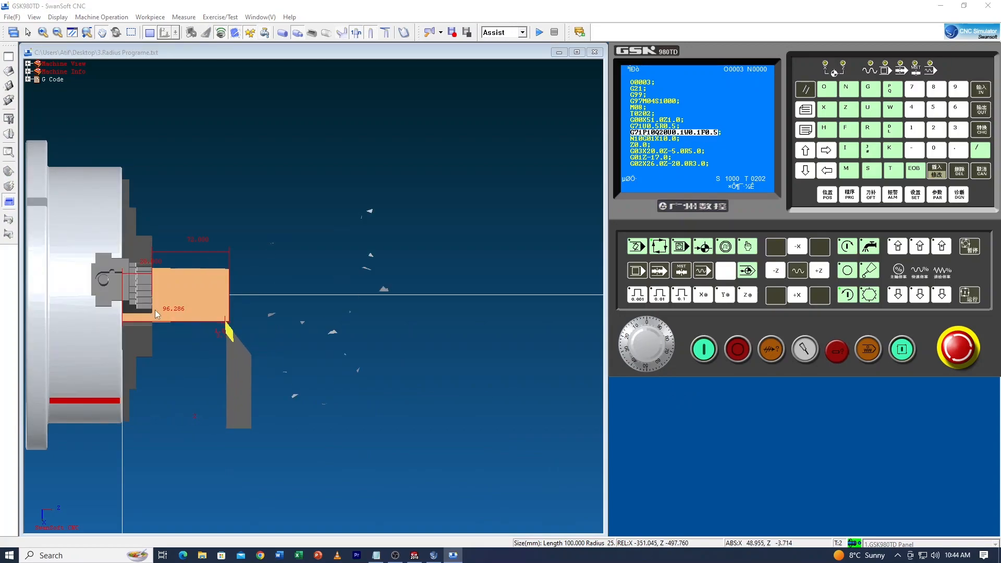
pyautogui.scroll(5, 154, 310)
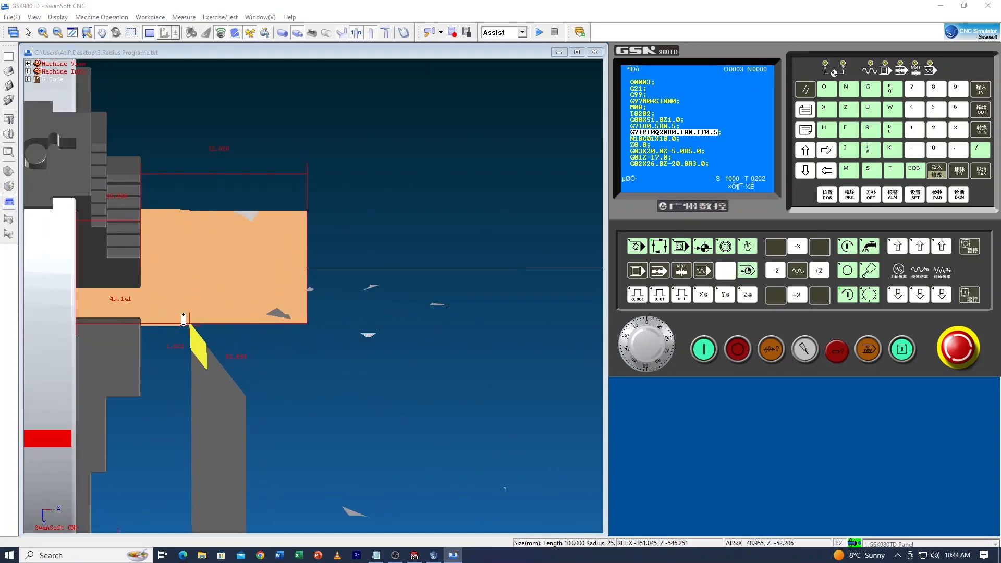
pyautogui.scroll(1, 183, 319)
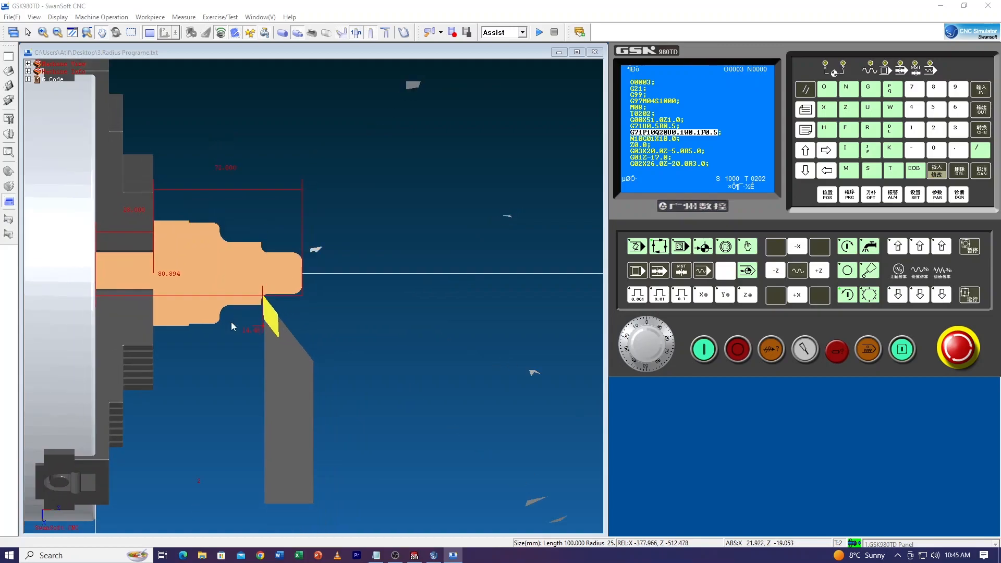
pyautogui.scroll(-5, 230, 321)
pyautogui.scroll(8, 232, 326)
pyautogui.scroll(3, 240, 312)
pyautogui.scroll(-2, 239, 312)
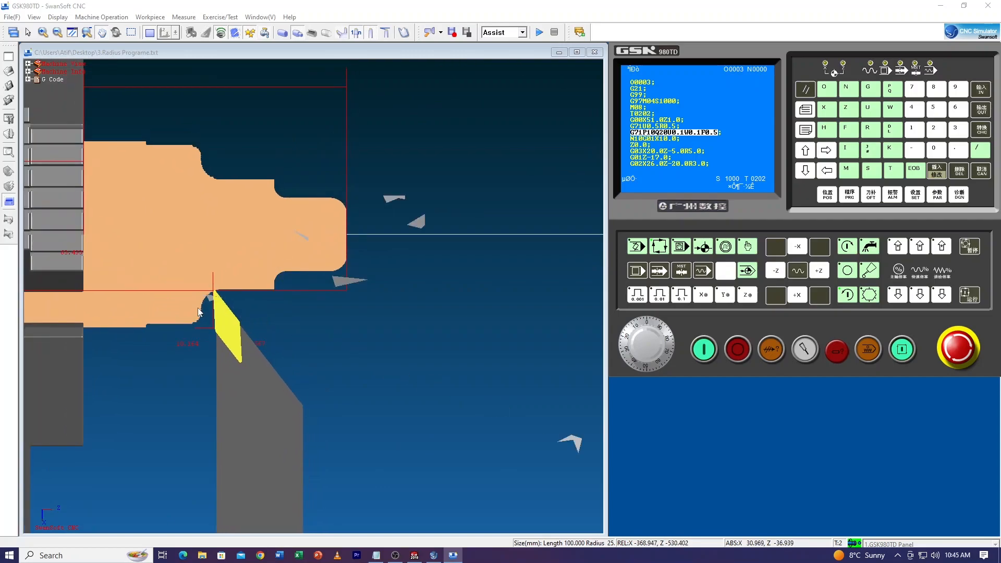
pyautogui.scroll(4, 201, 315)
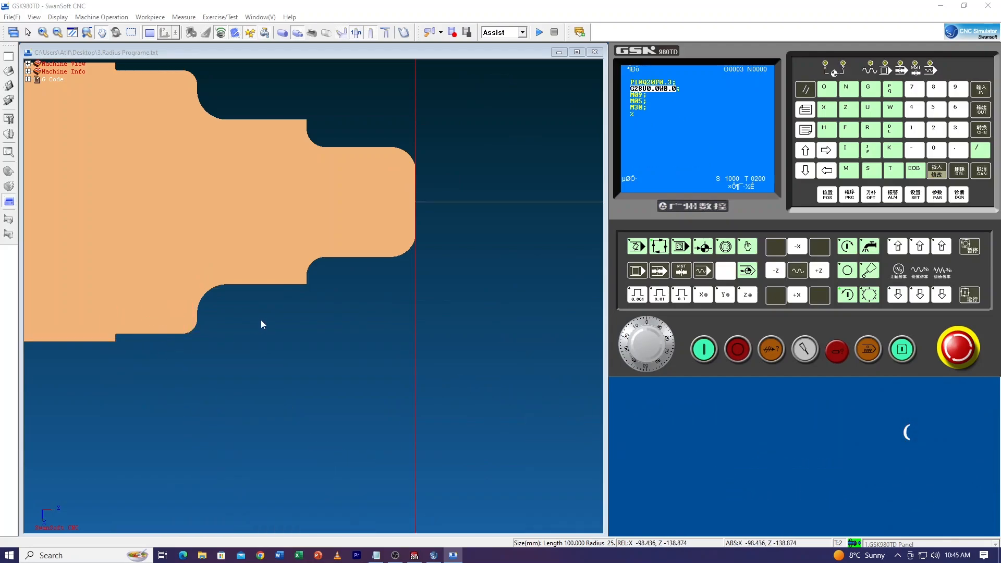
# - Switch to the 3.Radius sheet drawing in SOLIDWORKS and place its window beside the turned workpiece for comparison
pyautogui.scroll(-4, 261, 320)
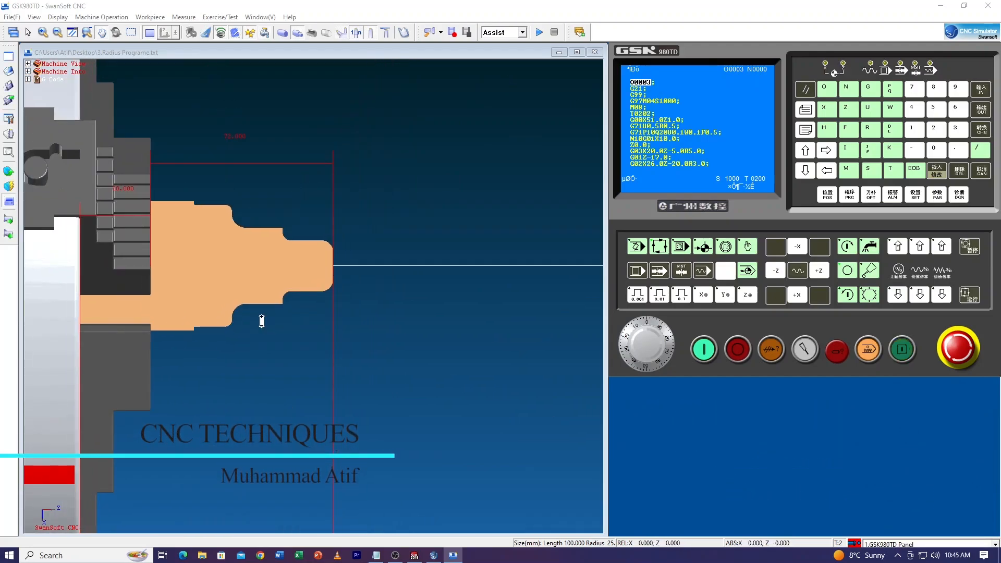
pyautogui.scroll(-5, 262, 320)
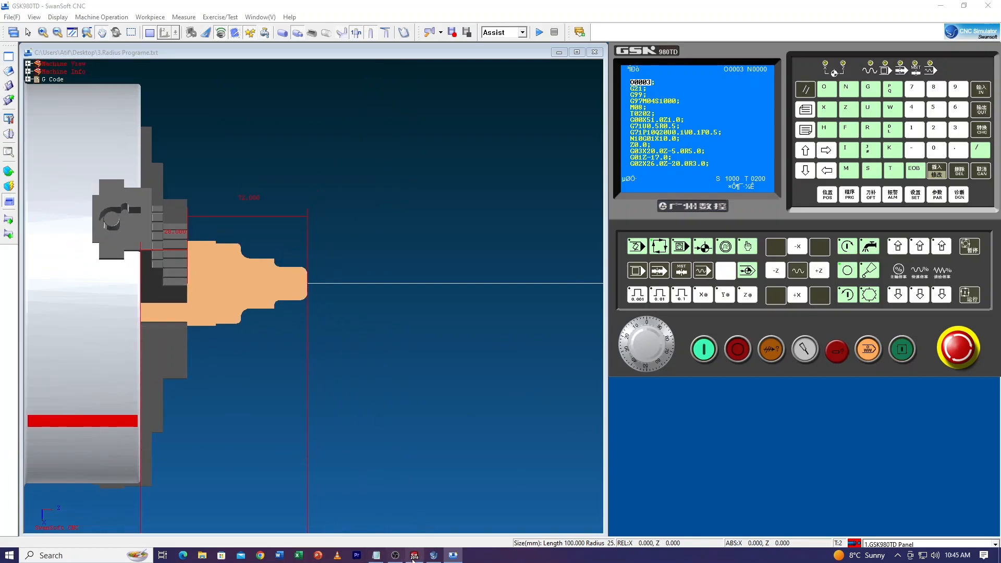
pyautogui.click(413, 557)
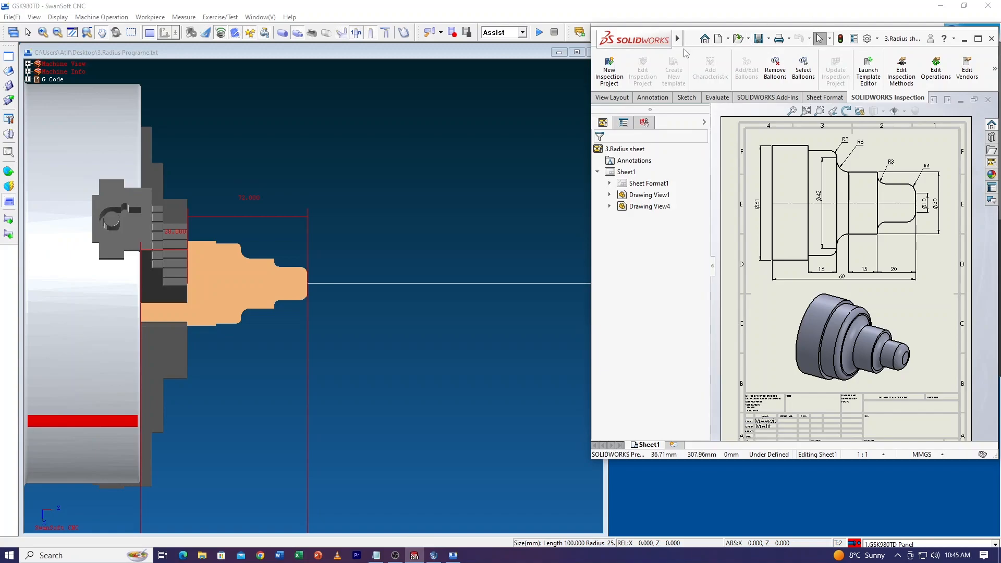
pyautogui.moveTo(649, 42); pyautogui.dragTo(397, 95)
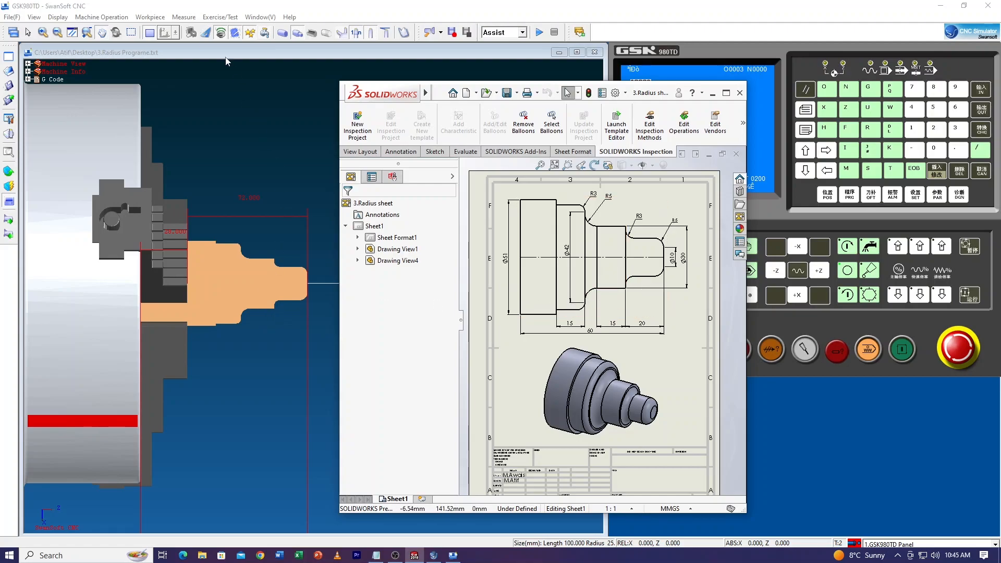
# - Show the machine in 3D with the sliding door open and compare the turned workpiece with the drawing
pyautogui.click(140, 31)
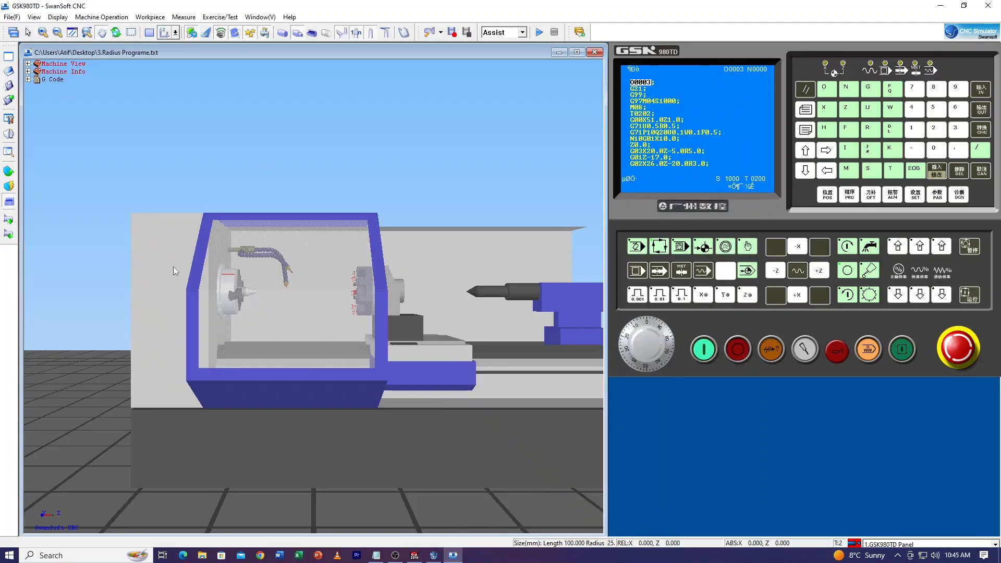
pyautogui.click(9, 203)
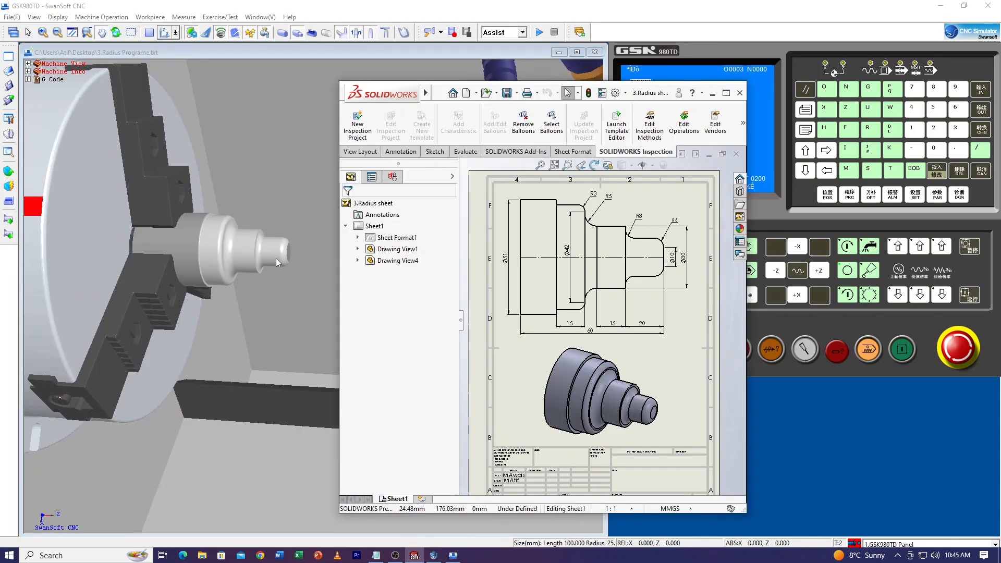
pyautogui.scroll(4, 271, 258)
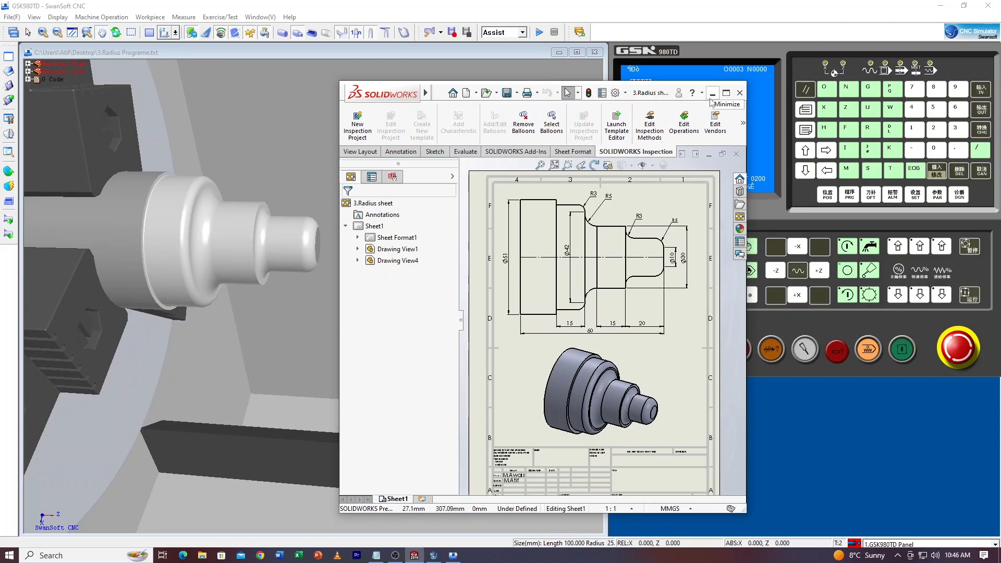
# - Hide the SOLIDWORKS drawing and examine the finished workpiece's radii and steps in the chuck from several distances
pyautogui.click(712, 93)
pyautogui.scroll(3, 236, 251)
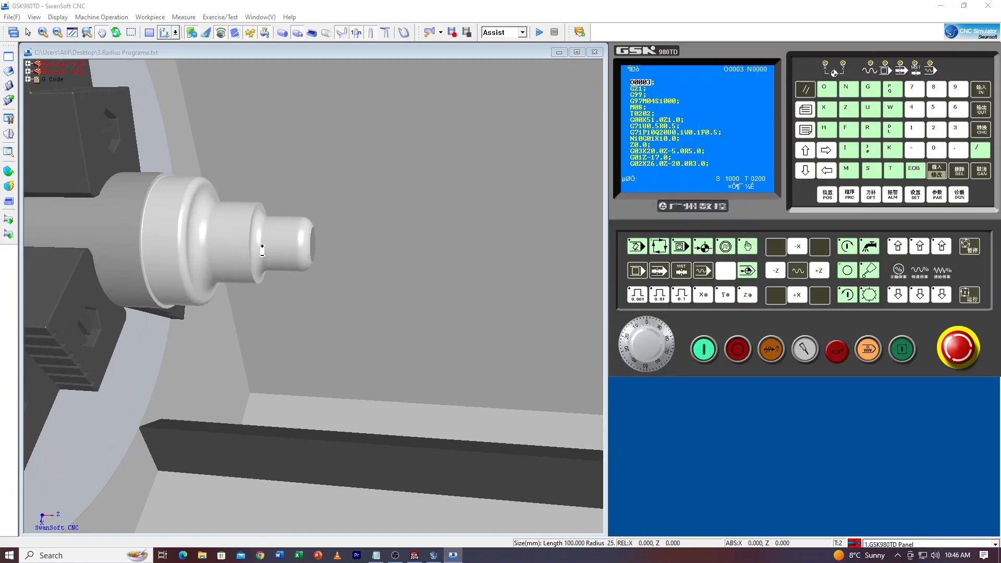
pyautogui.scroll(-3, 315, 209)
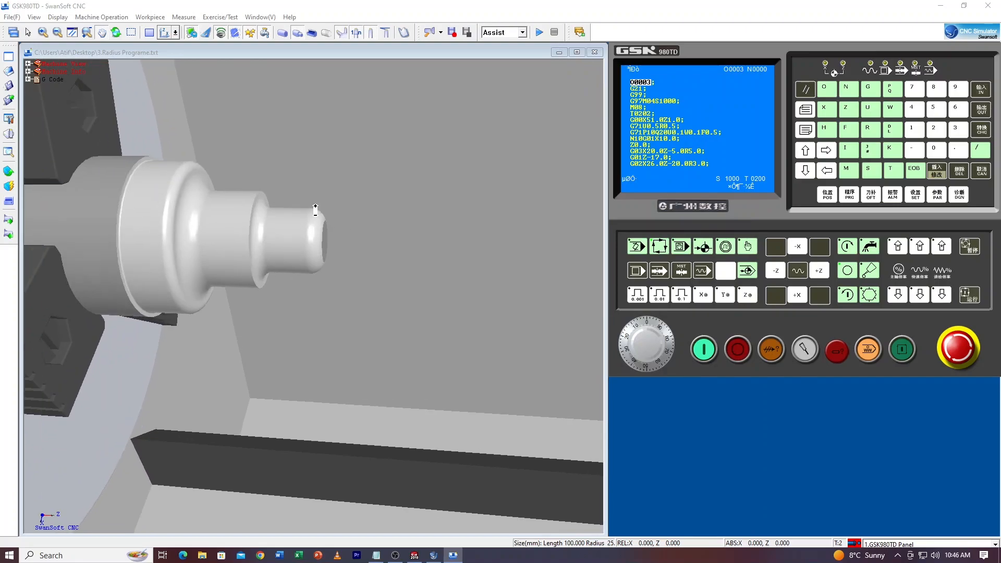
pyautogui.moveTo(300, 232); pyautogui.dragTo(264, 267, button='middle')
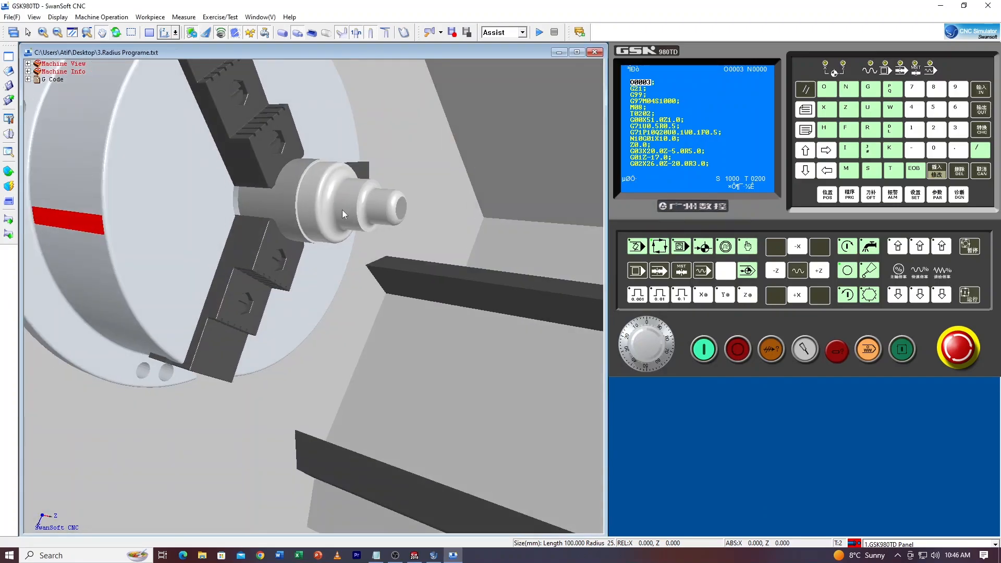
pyautogui.scroll(4, 393, 171)
pyautogui.scroll(-2, 384, 193)
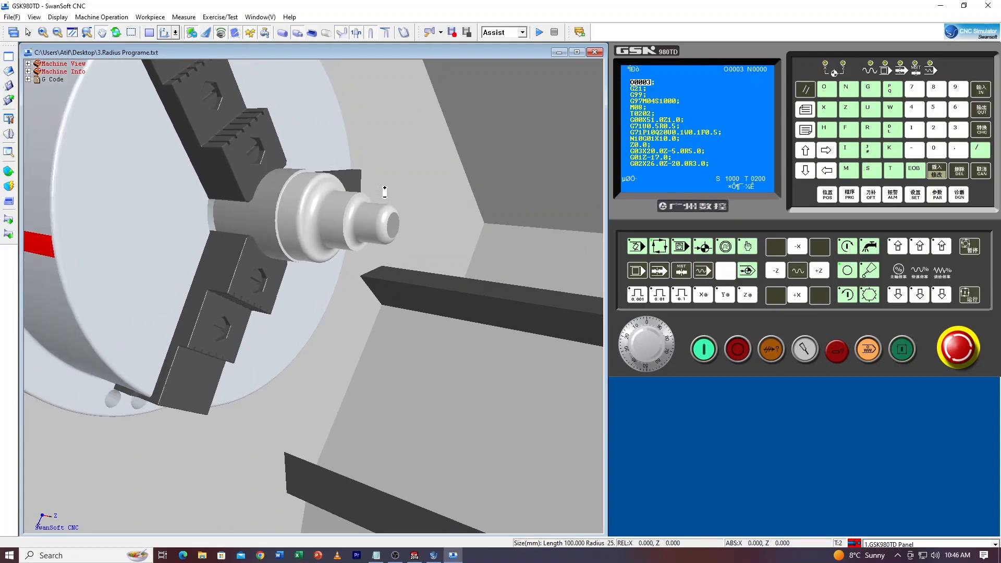
pyautogui.scroll(-5, 385, 192)
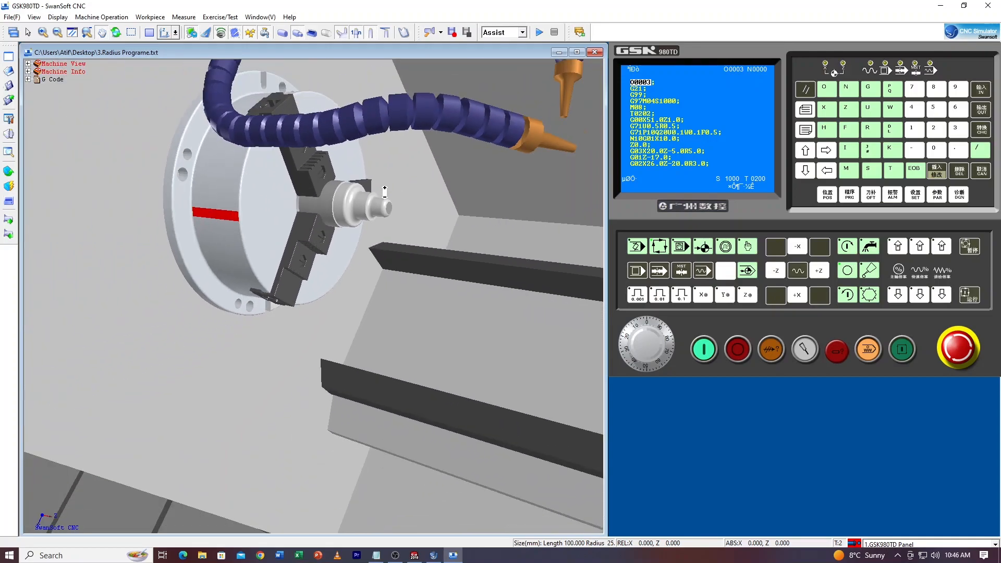
pyautogui.scroll(5, 384, 193)
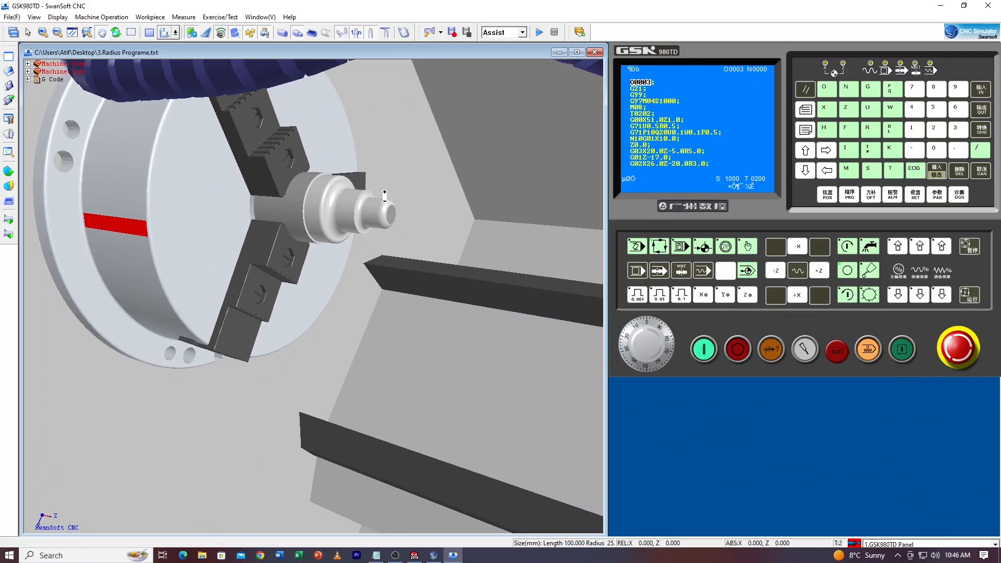
pyautogui.scroll(-1, 384, 197)
pyautogui.scroll(3, 386, 198)
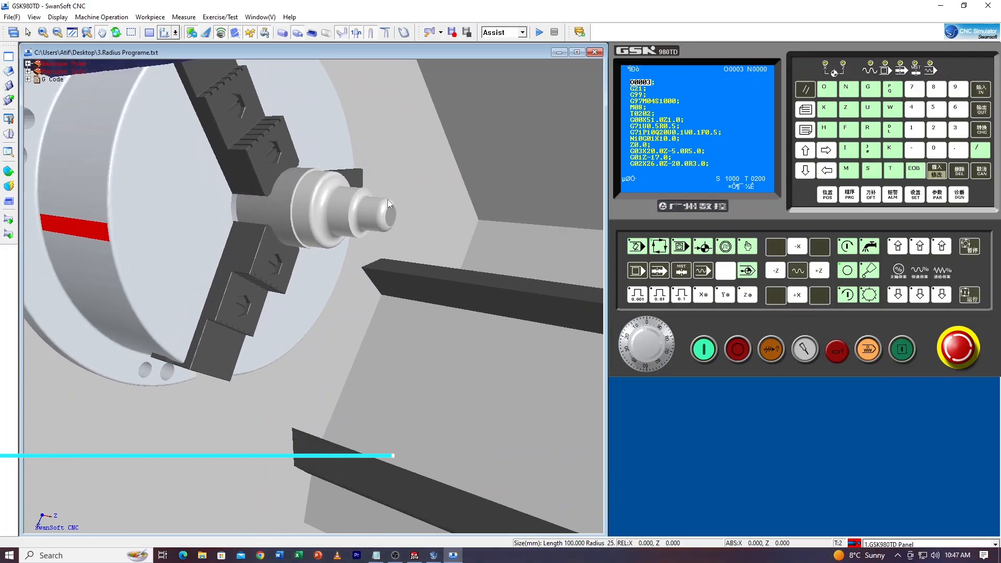
pyautogui.scroll(2, 387, 199)
pyautogui.scroll(2, 391, 214)
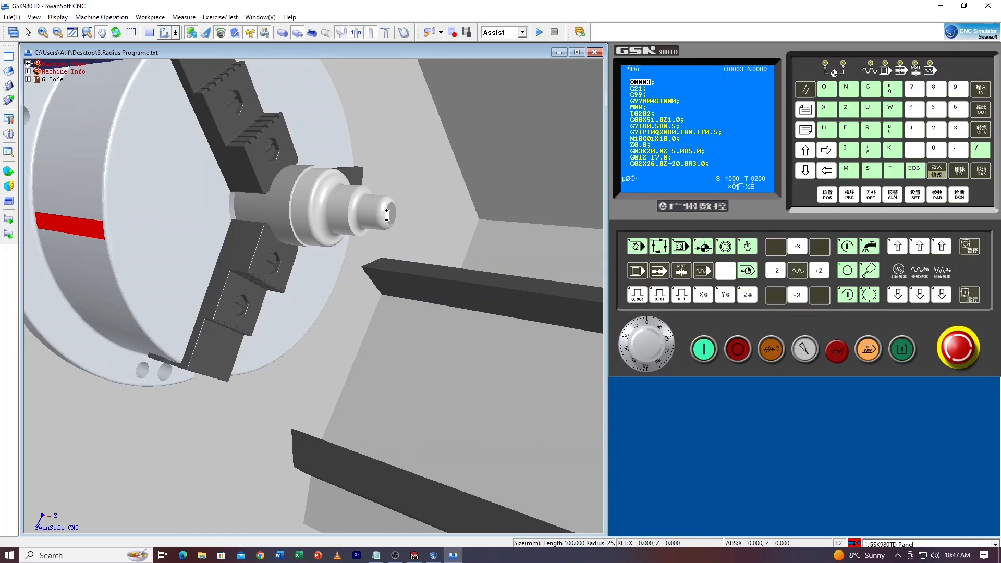
pyautogui.scroll(3, 387, 214)
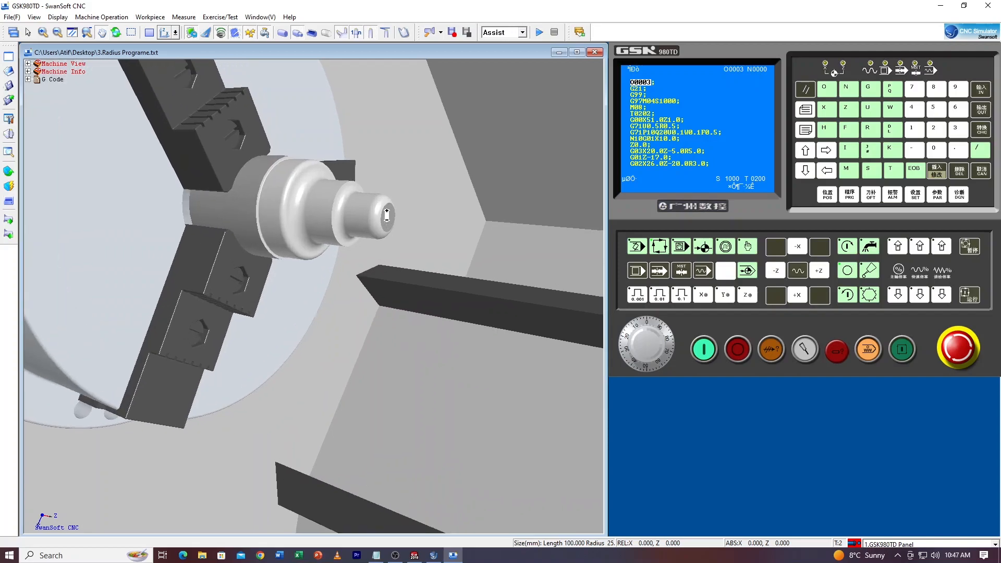
pyautogui.scroll(1, 376, 230)
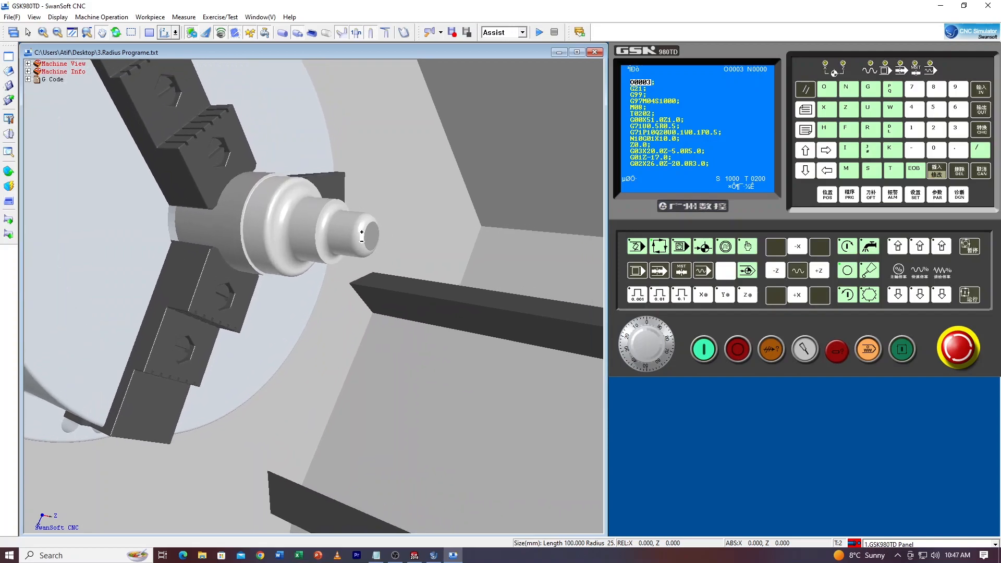
pyautogui.scroll(-2, 362, 236)
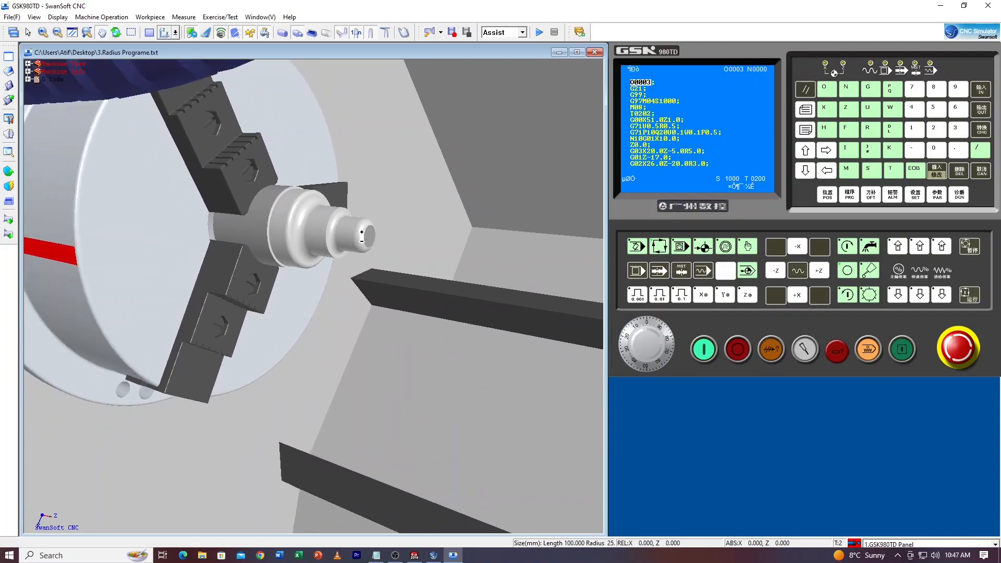